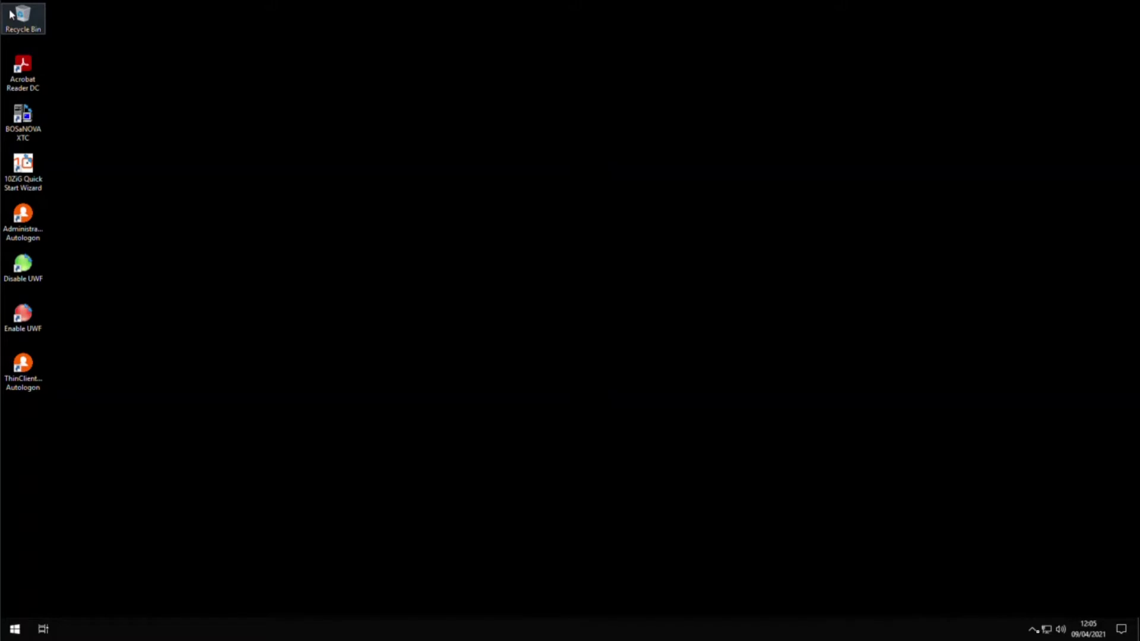
# Step: Open the 10ZiG UWF Wizard through the Configuration option of the green UWF tray icon
pyautogui.click(1035, 631)
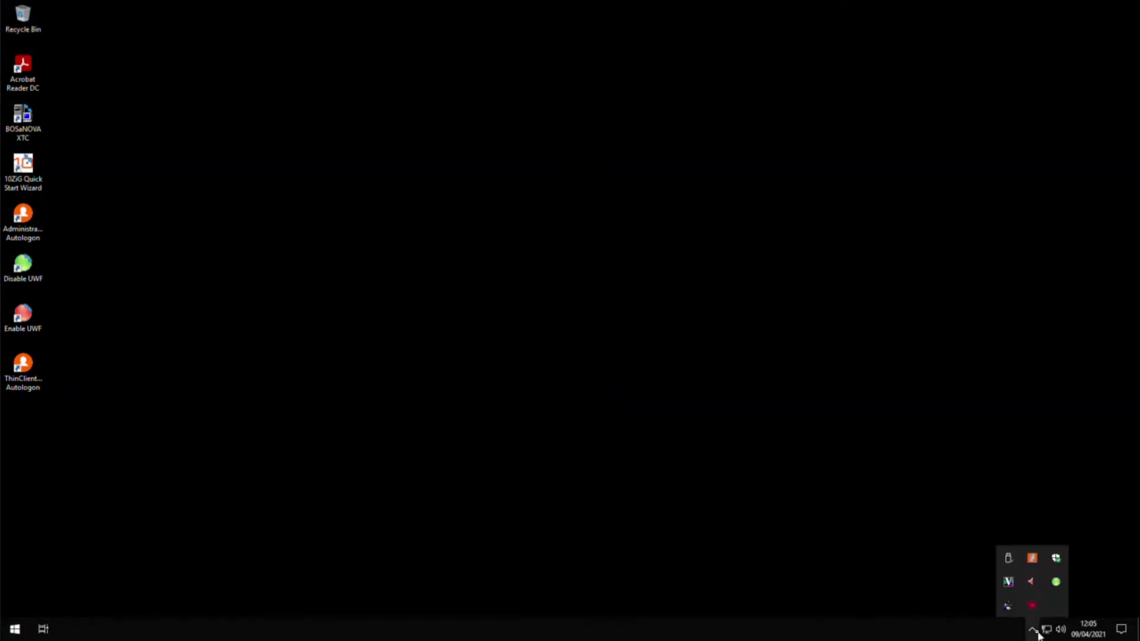
pyautogui.rightClick(1057, 584)
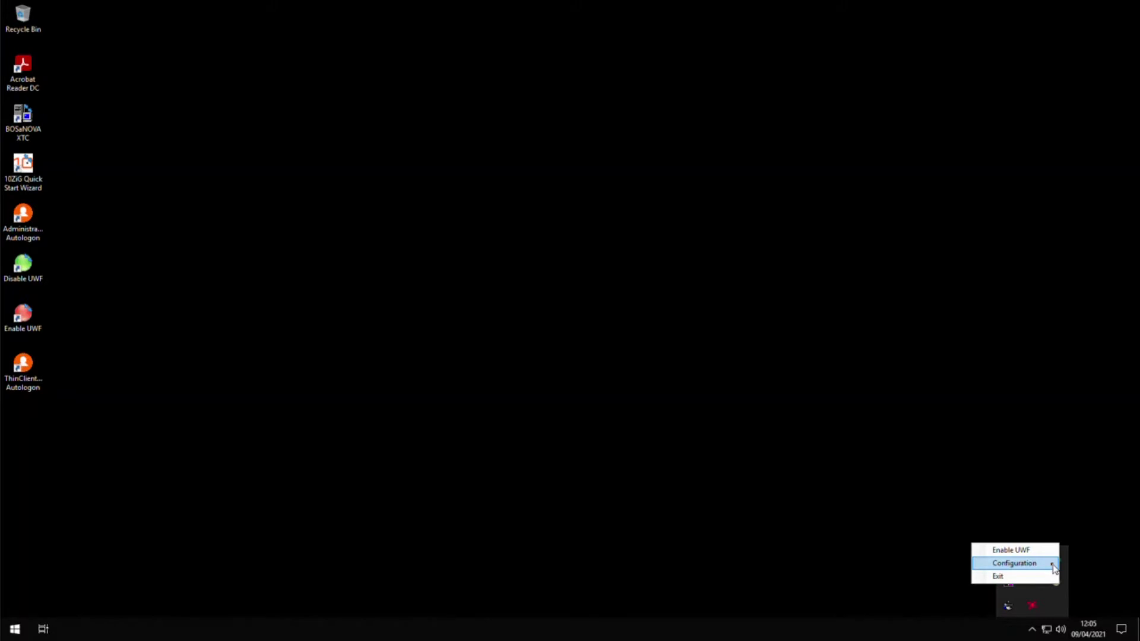
pyautogui.click(1015, 563)
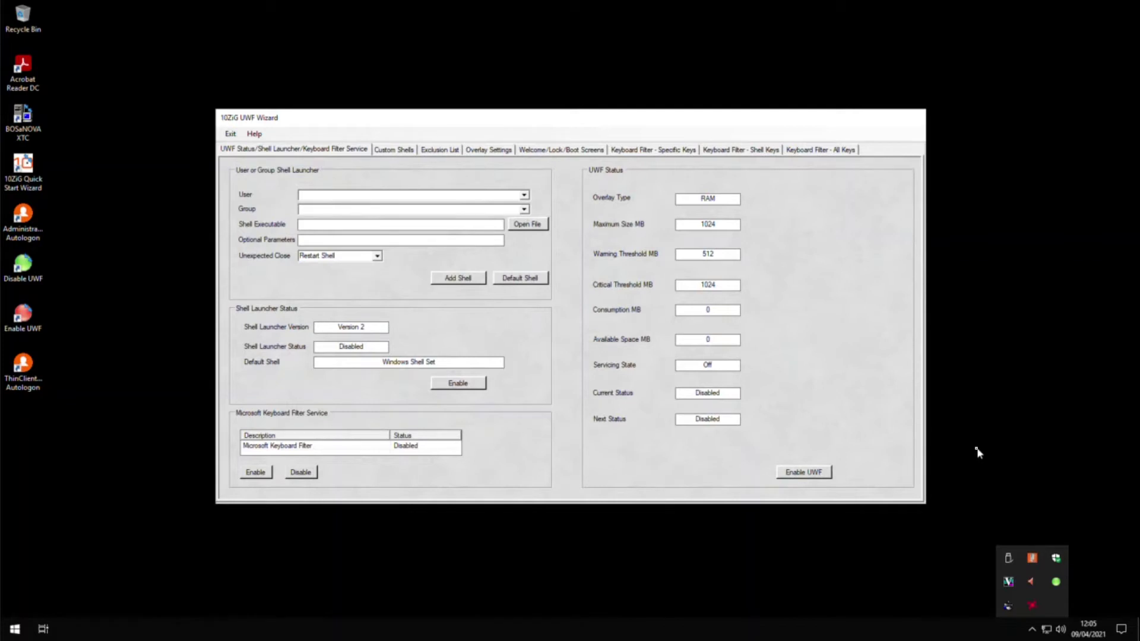
pyautogui.click(978, 453)
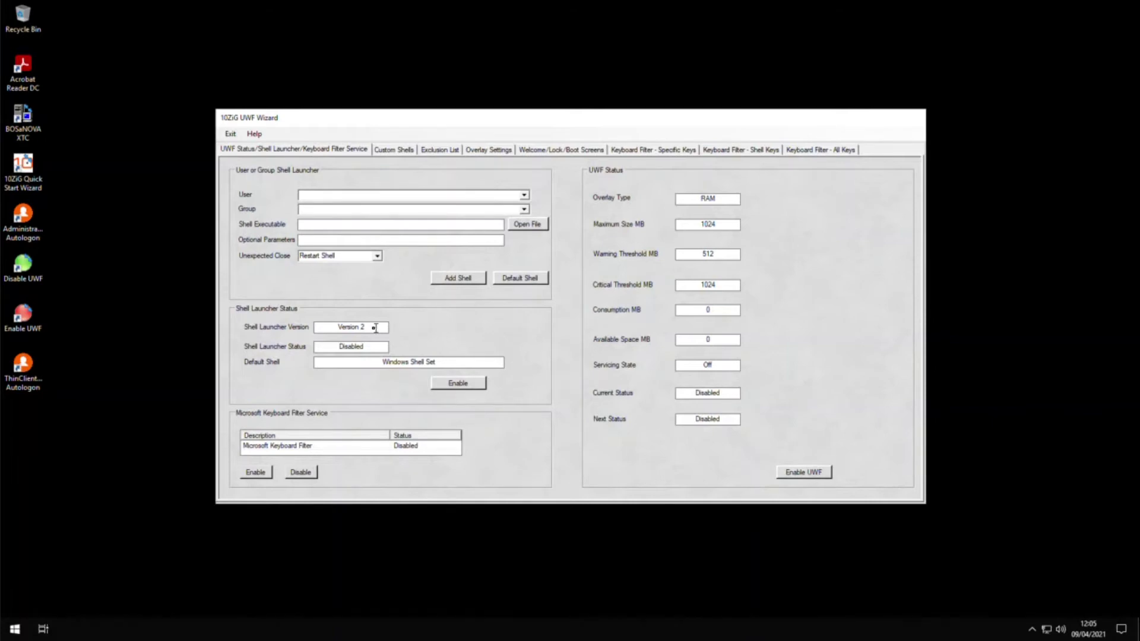
pyautogui.moveTo(372, 326)
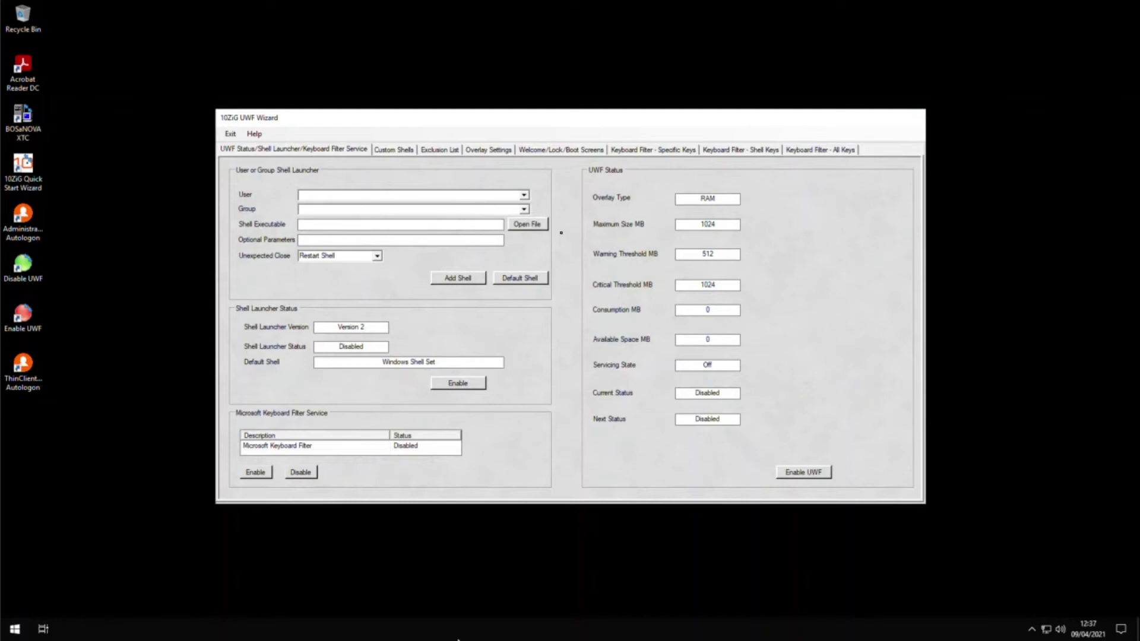
# Step: Select C:\Windows\explorer.exe as the shell executable
pyautogui.click(541, 226)
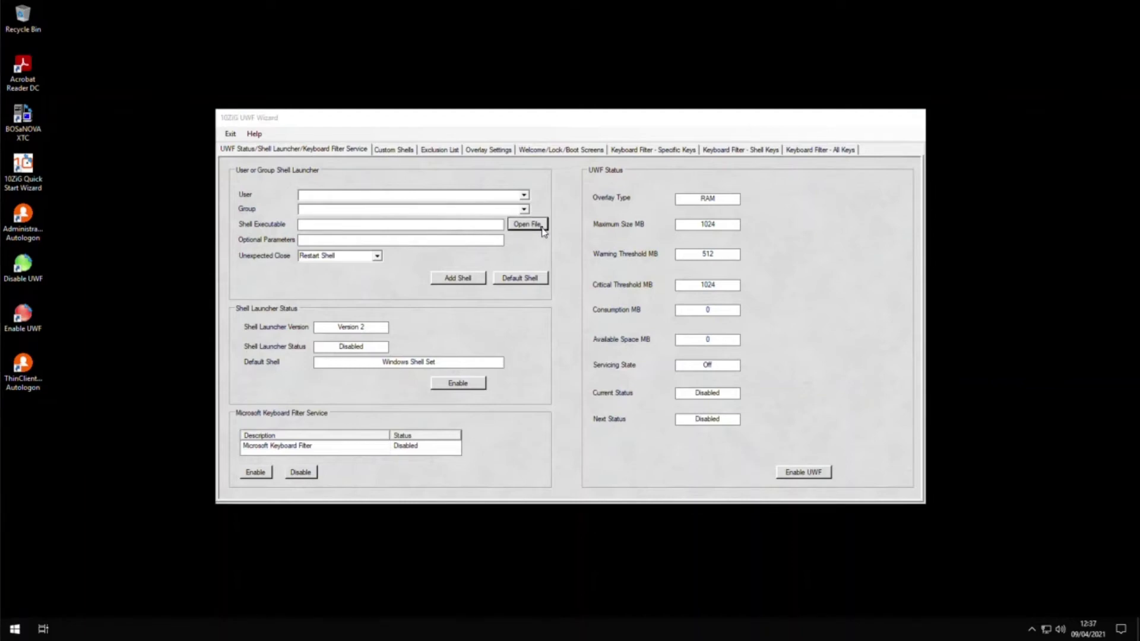
pyautogui.click(447, 408)
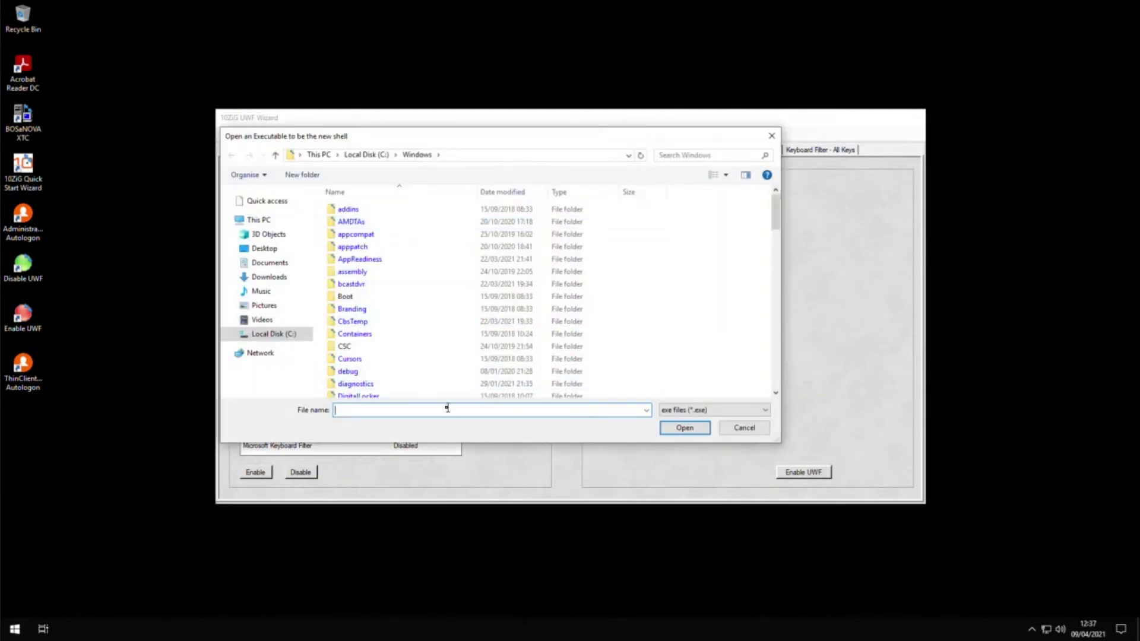
pyautogui.write('e')
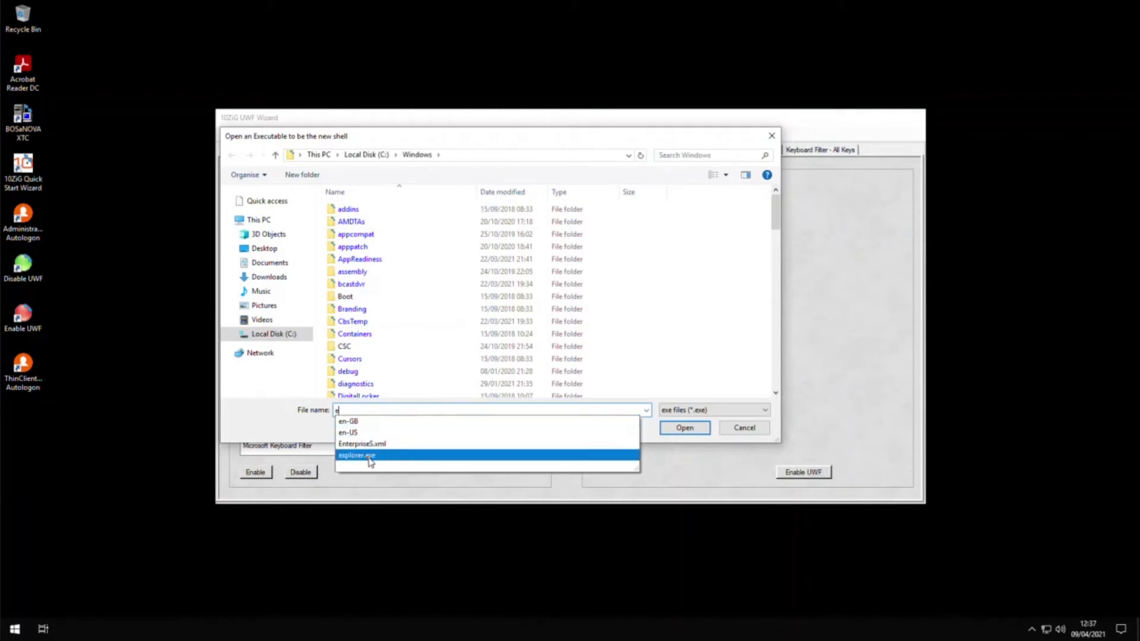
pyautogui.click(356, 455)
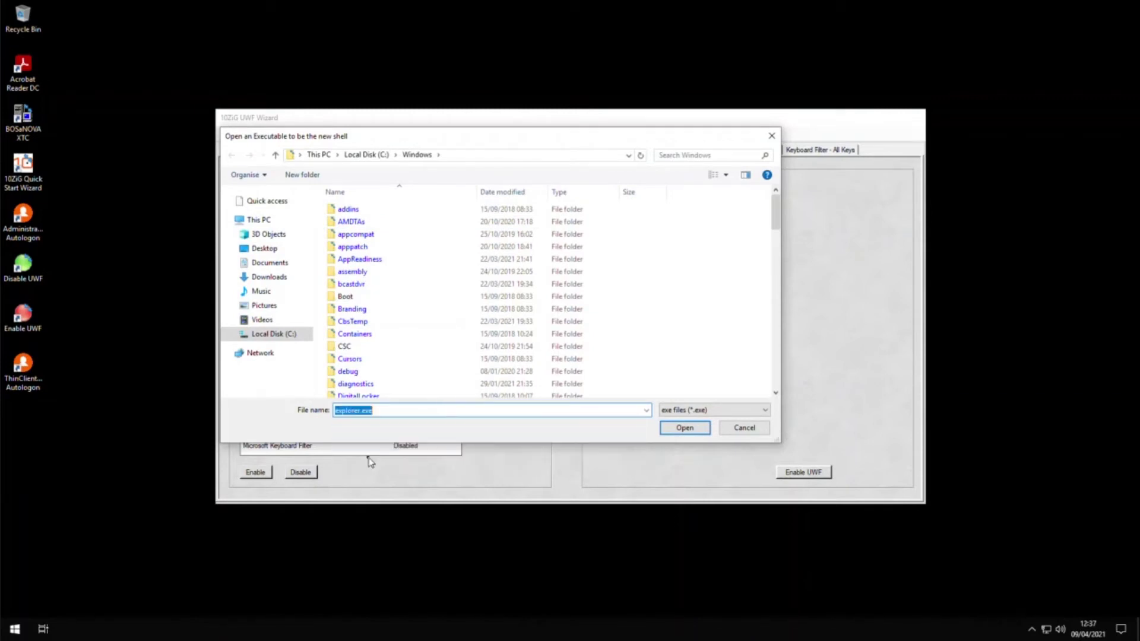
pyautogui.click(668, 428)
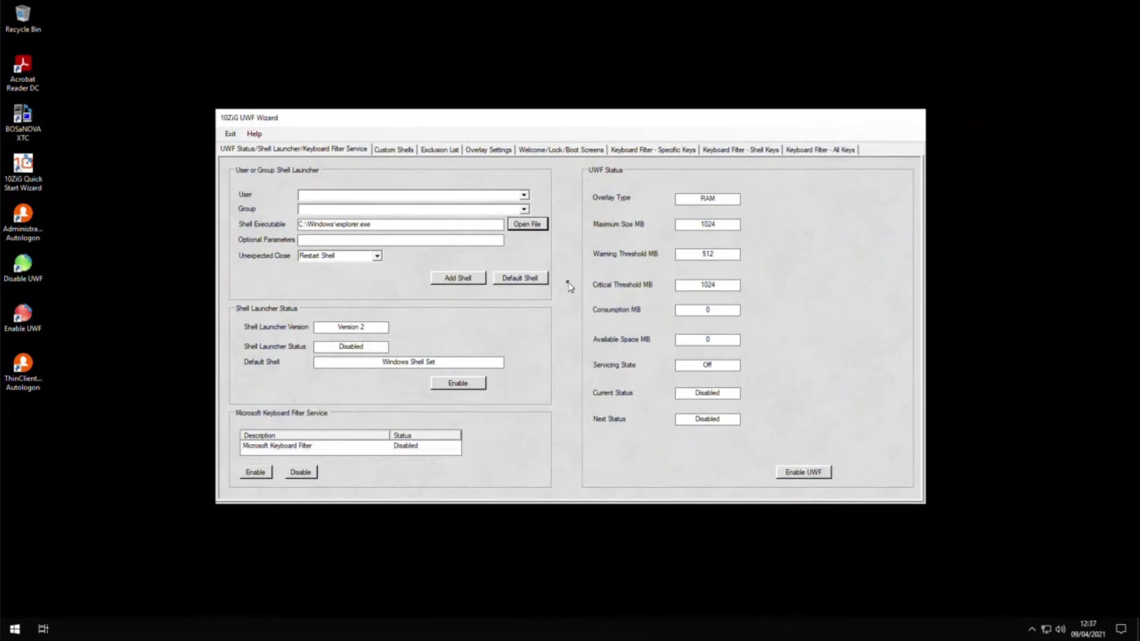
# Step: Make explorer.exe the default shell path and decline the reboot for now
pyautogui.click(537, 279)
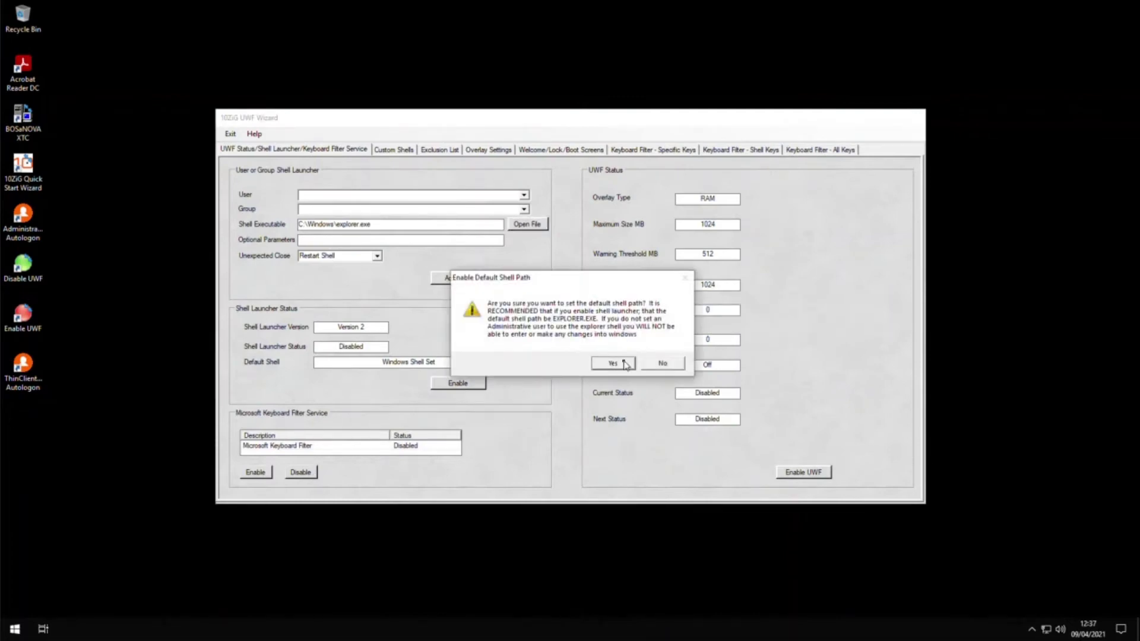
pyautogui.click(622, 364)
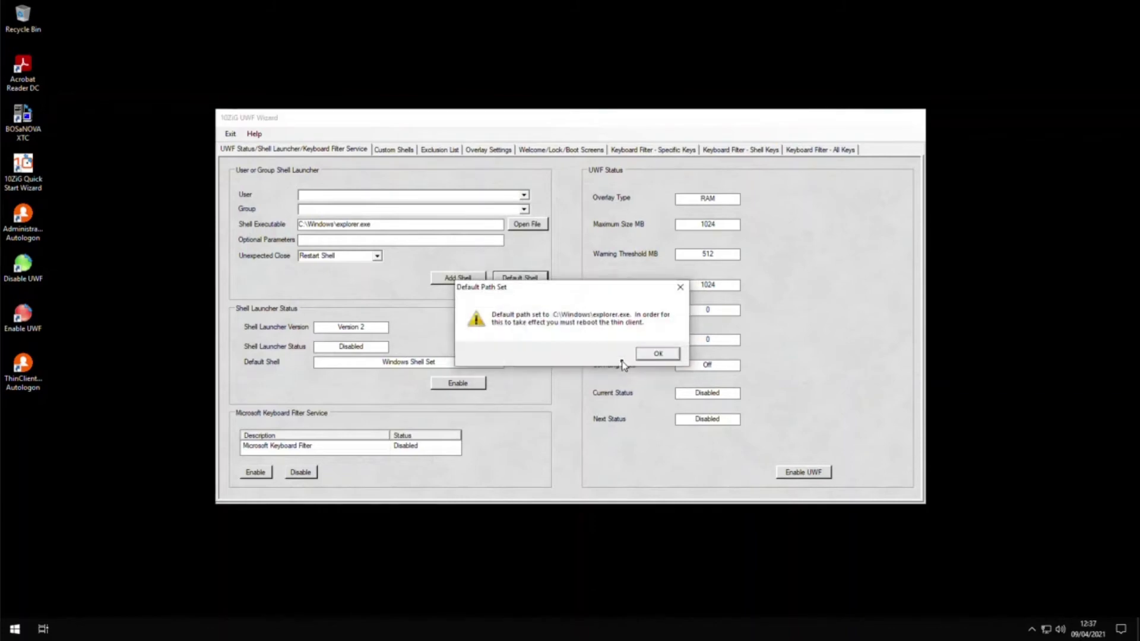
pyautogui.click(669, 355)
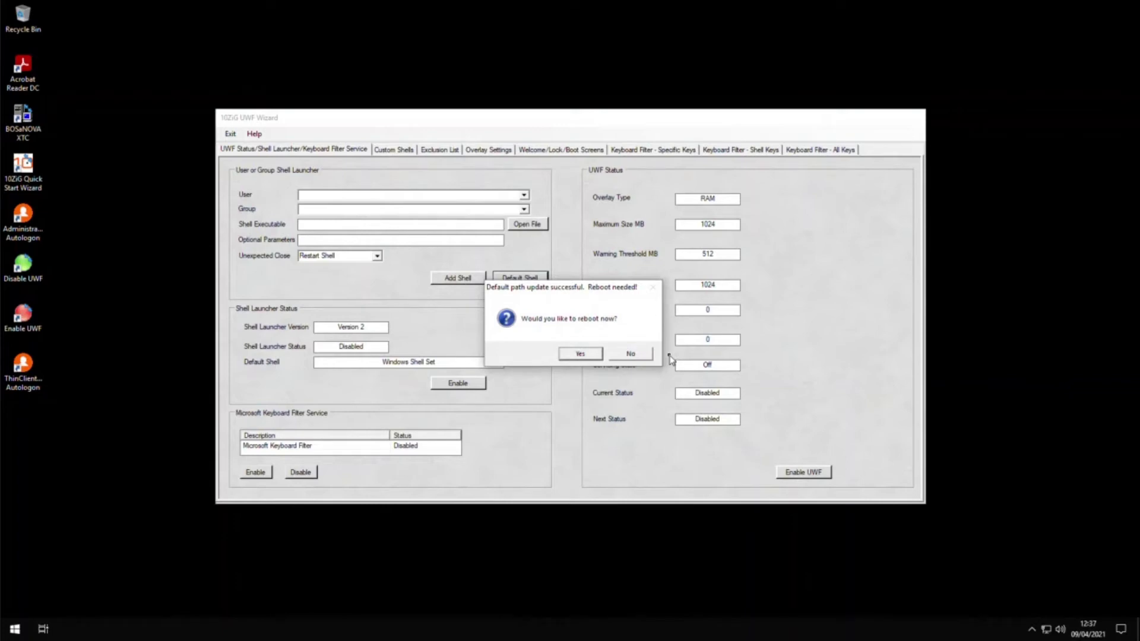
pyautogui.click(633, 354)
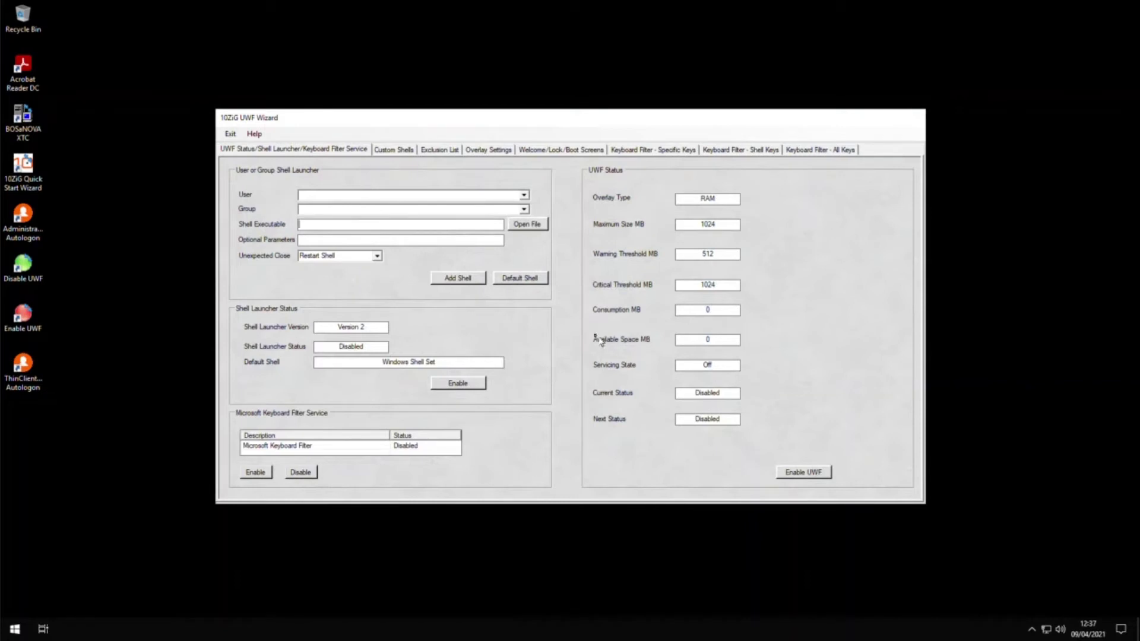
pyautogui.moveTo(567, 332)
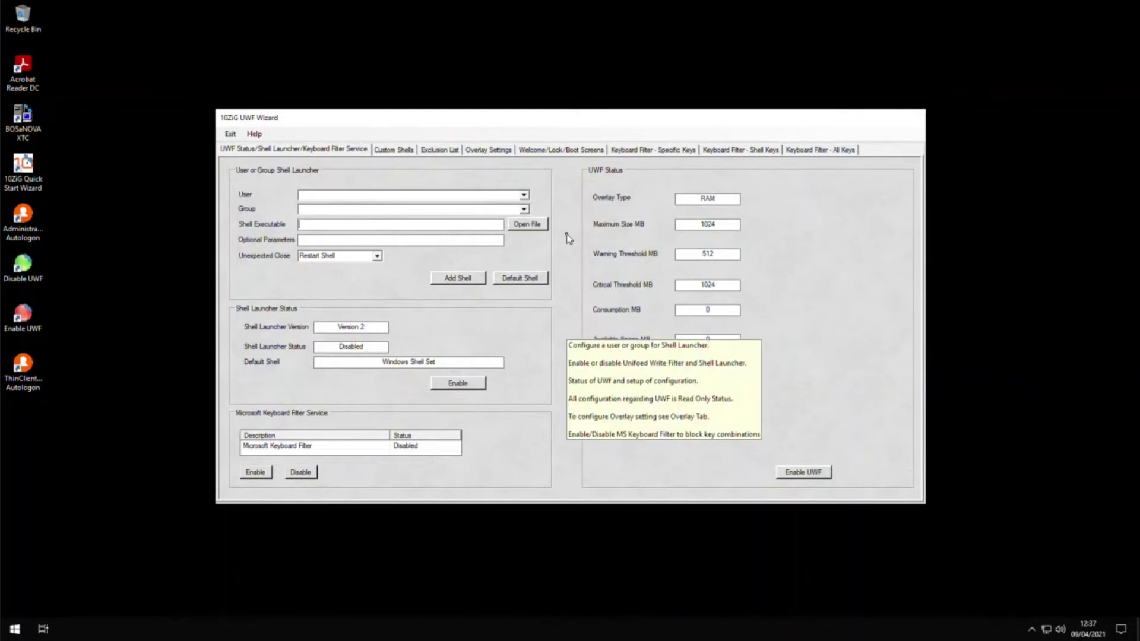
# Step: Choose ThinClientUser and select C:\Program Files\Remote Desktop\msrdcw.exe as its shell
pyautogui.click(524, 196)
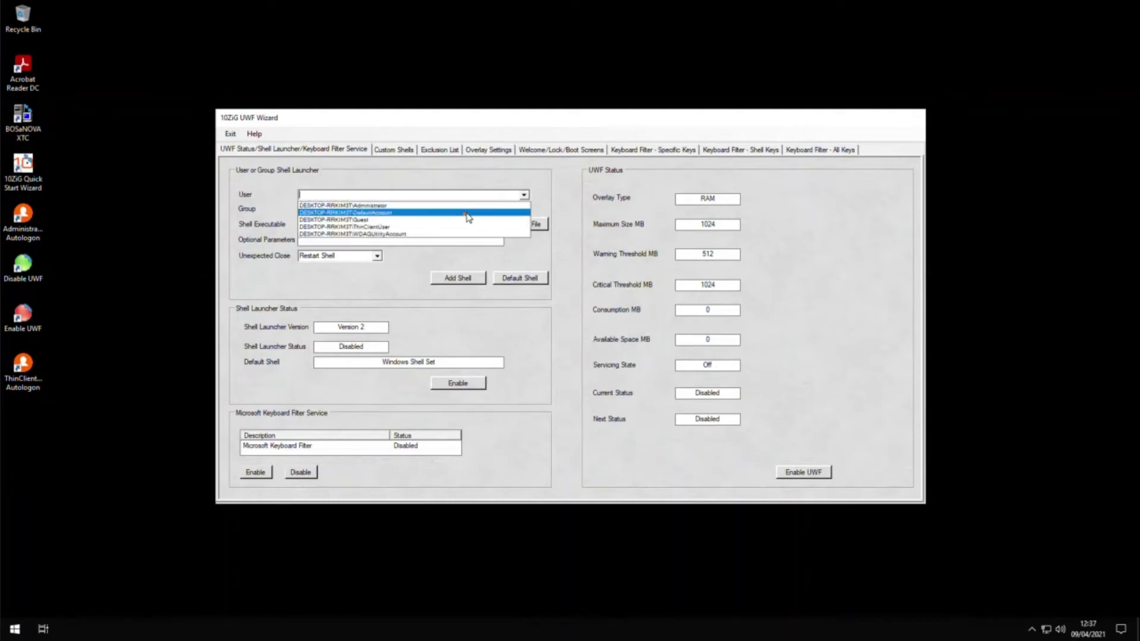
pyautogui.click(447, 226)
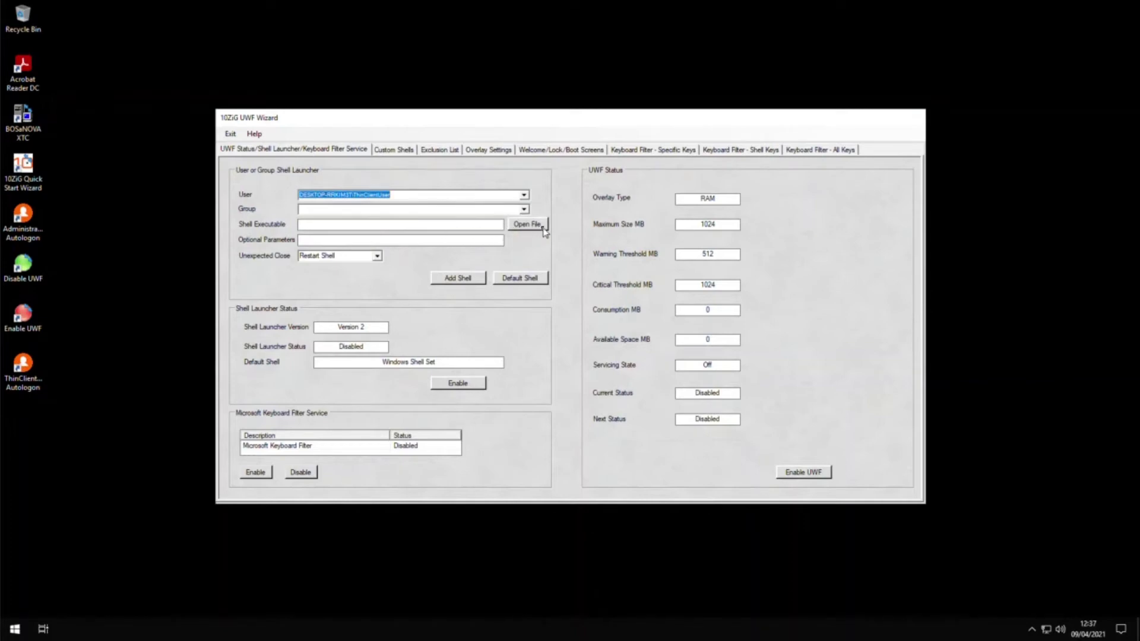
pyautogui.click(543, 228)
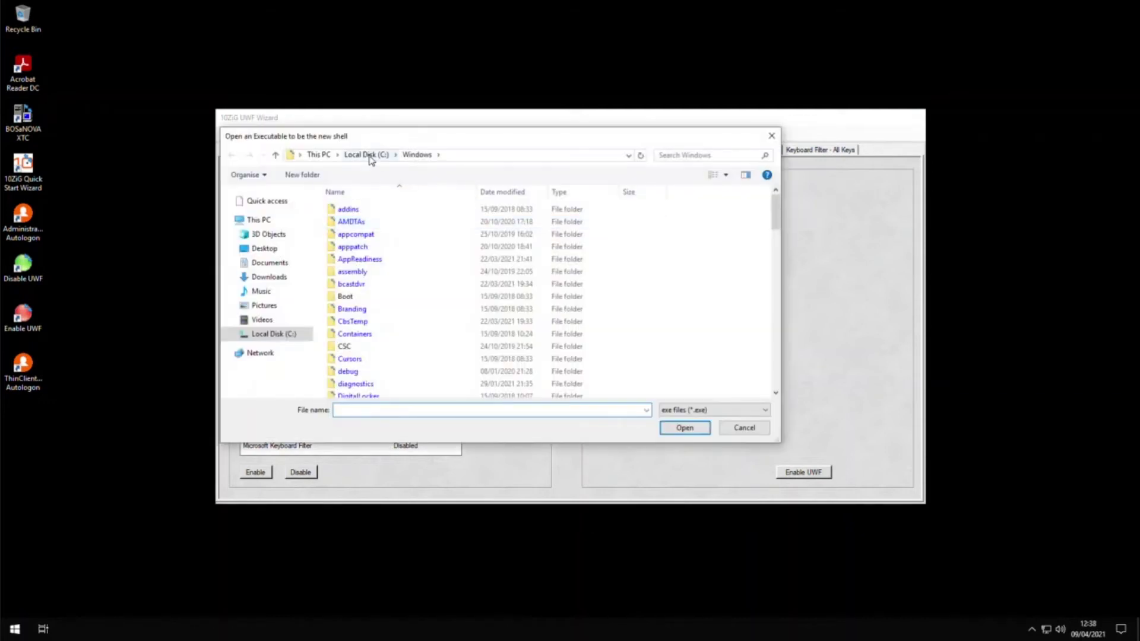
pyautogui.click(368, 155)
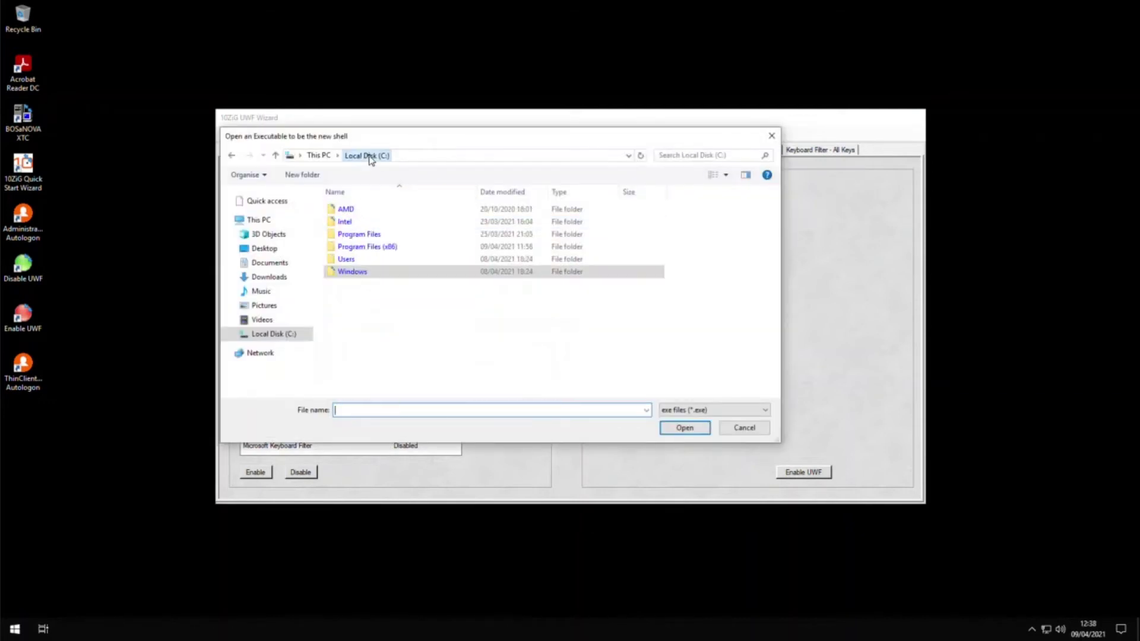
pyautogui.doubleClick(364, 235)
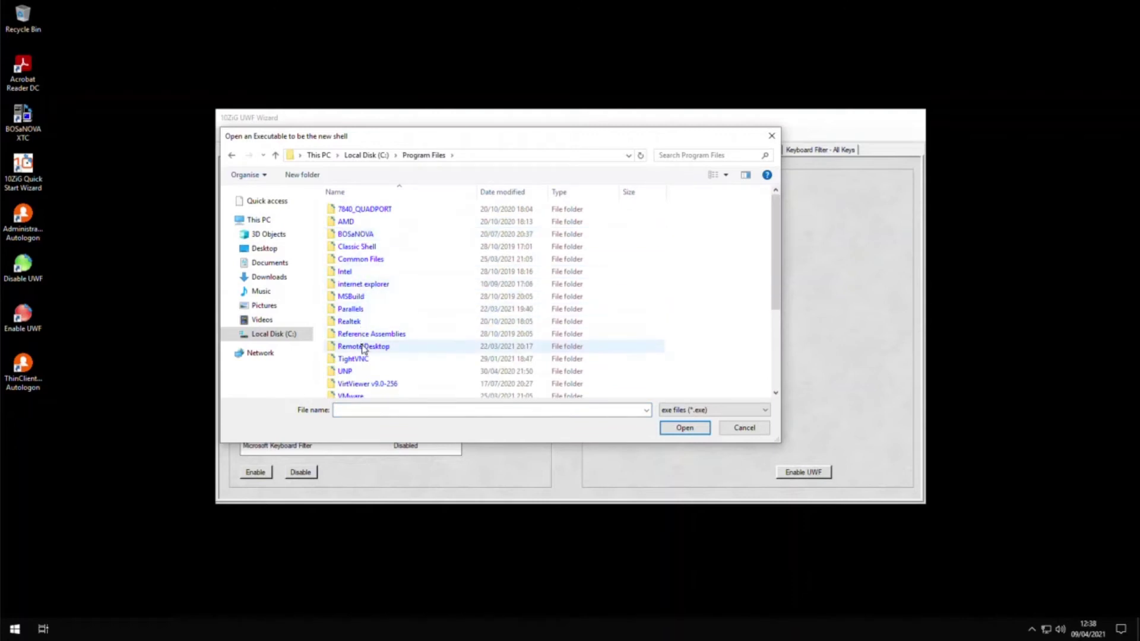
pyautogui.doubleClick(363, 347)
pyautogui.press('m')
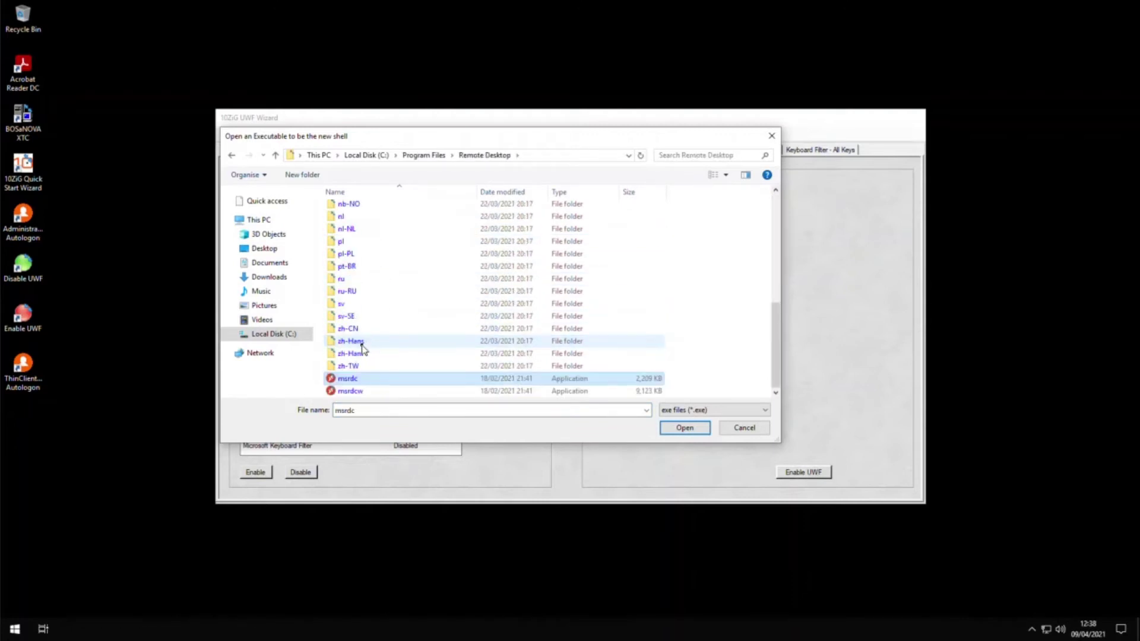
pyautogui.click(356, 391)
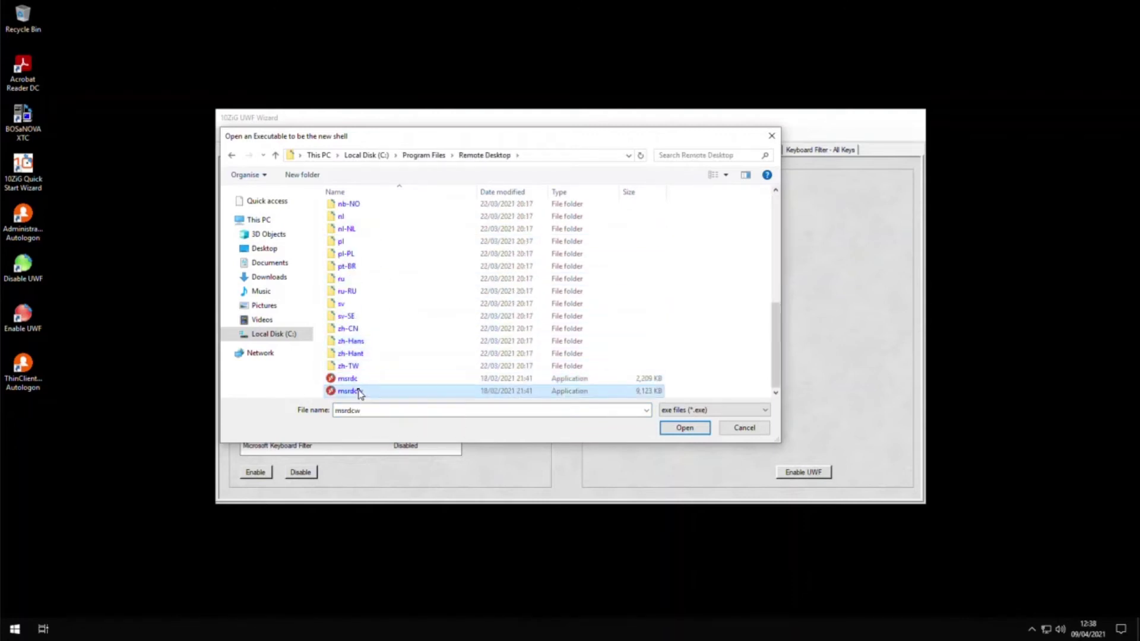
pyautogui.click(681, 428)
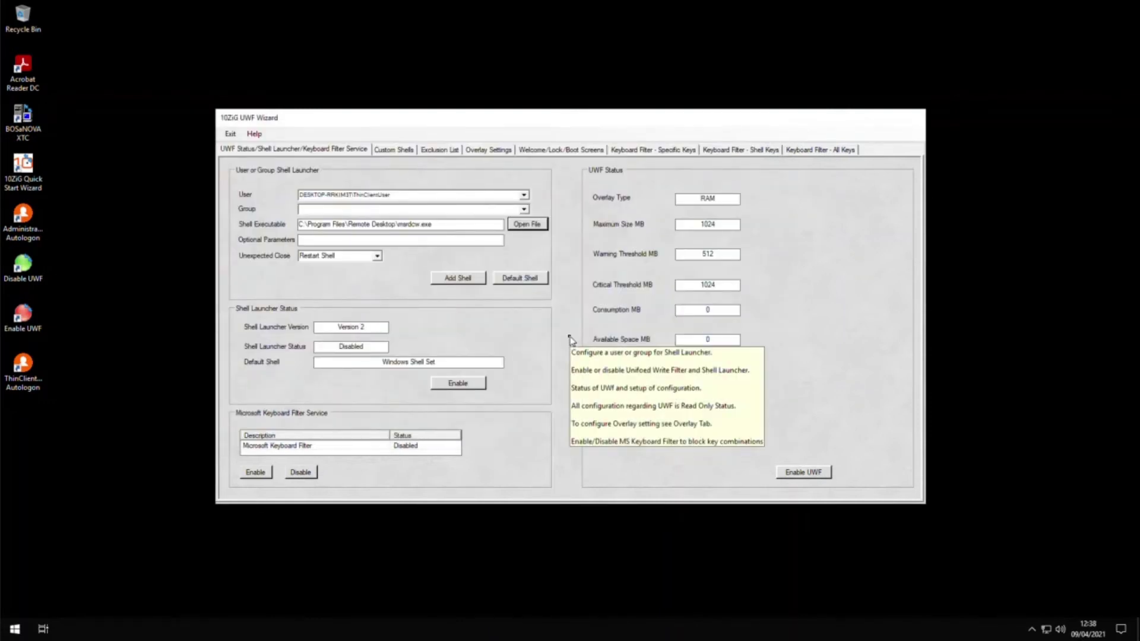
# Step: Add msrdcw.exe as ThinClientUser's shell and decline the reboot for now
pyautogui.click(478, 279)
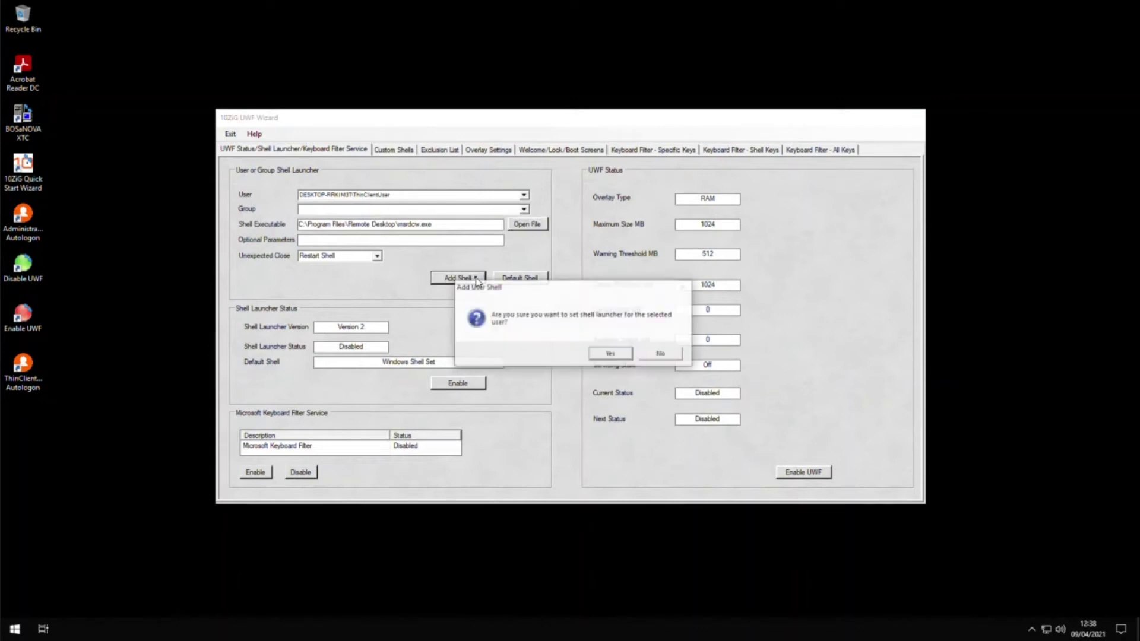
pyautogui.click(618, 355)
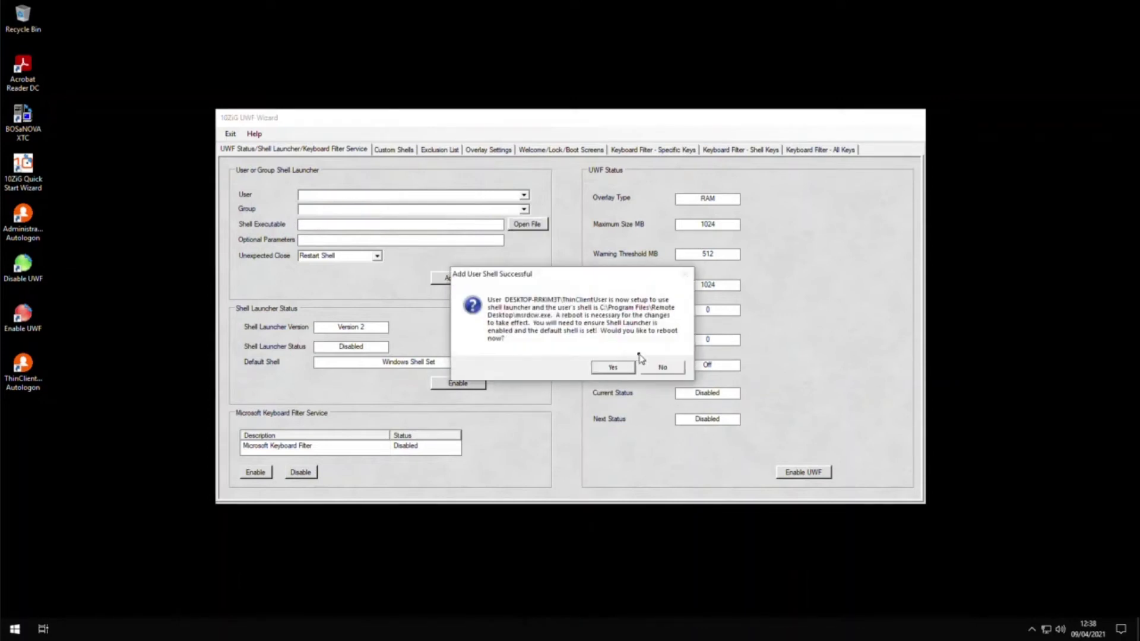
pyautogui.click(658, 368)
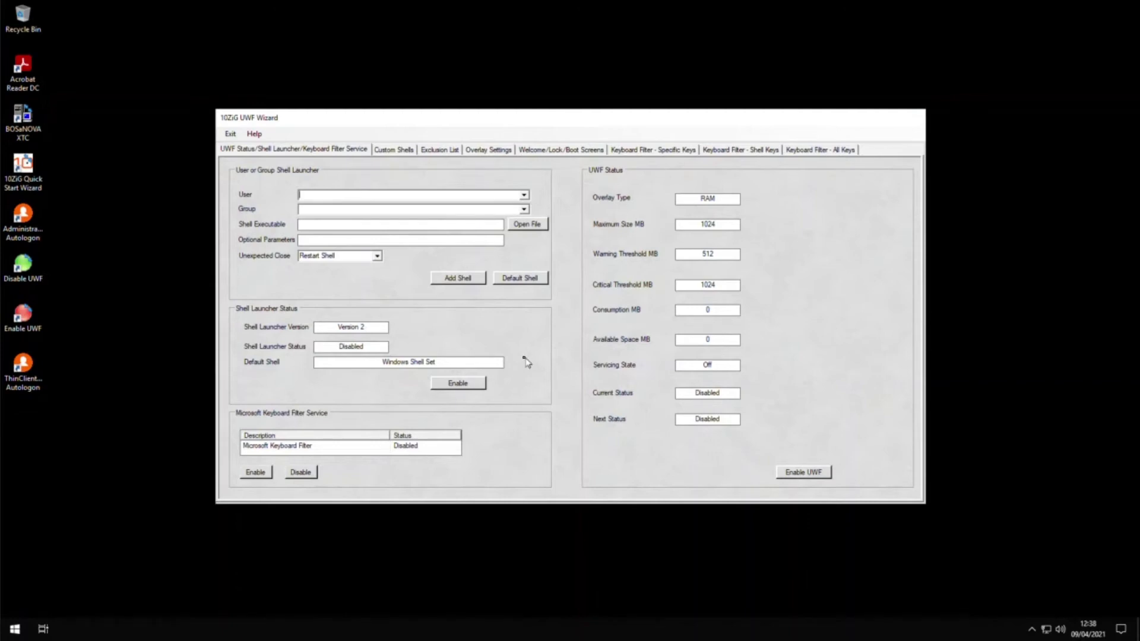
# Step: Enable Shell Launcher, accept the warning and reboot the thin client immediately
pyautogui.click(481, 383)
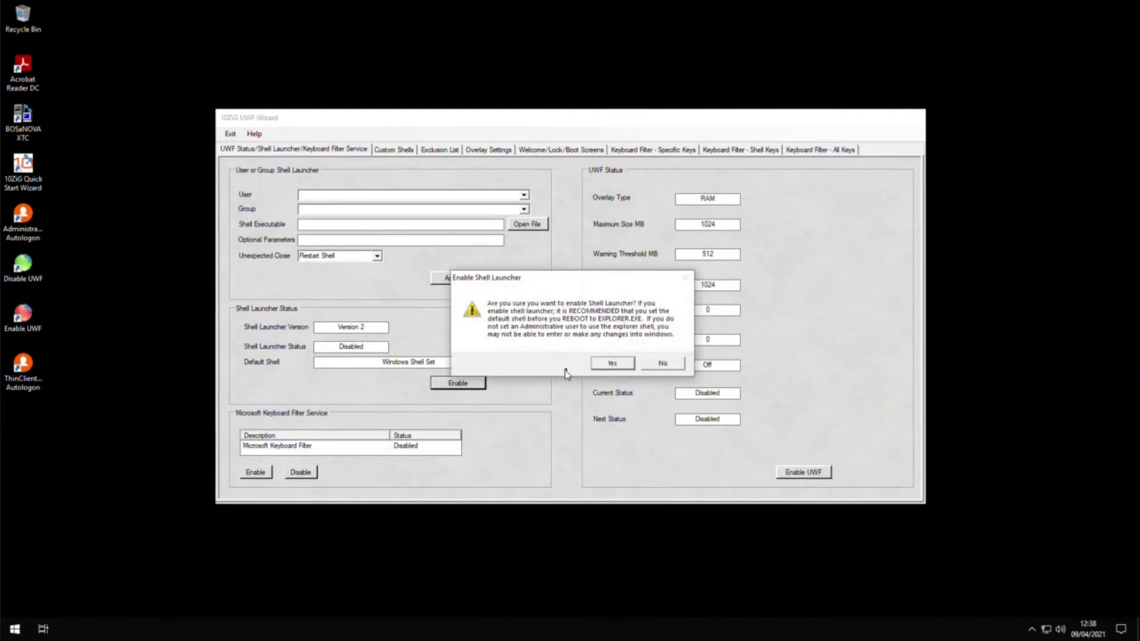
pyautogui.click(621, 363)
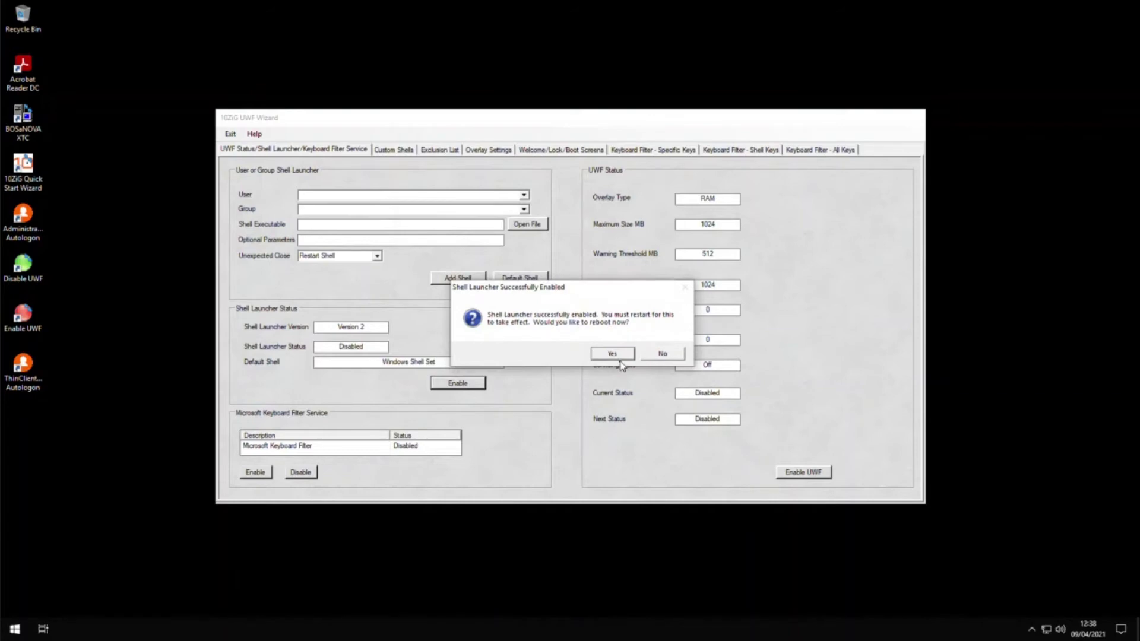
pyautogui.click(620, 354)
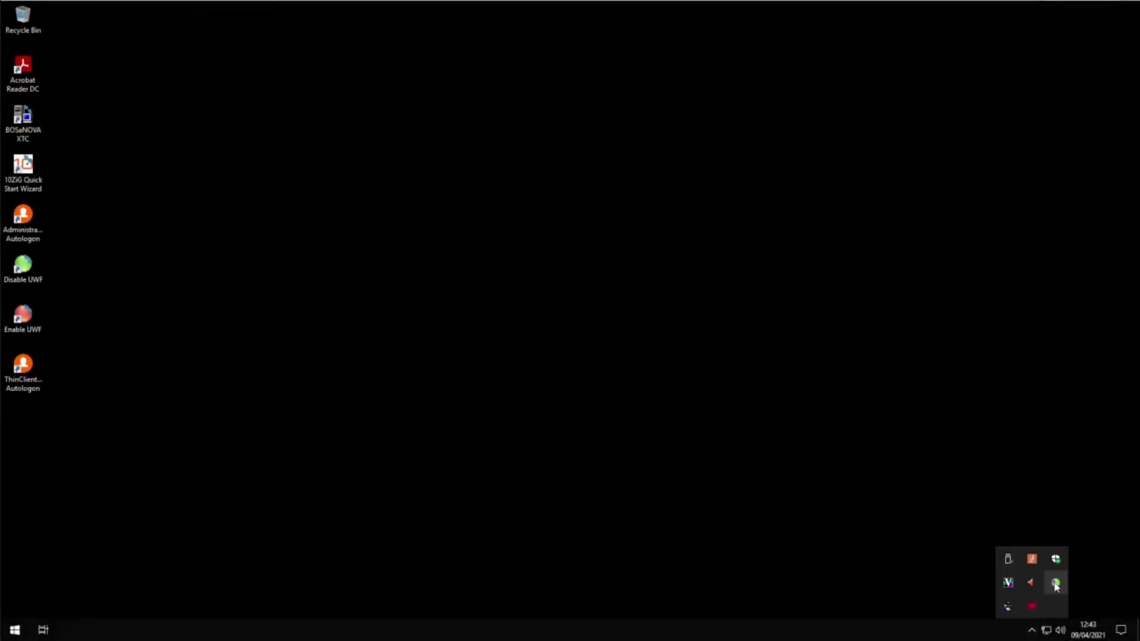
# Step: Reopen the wizard, confirm Custom Shells lists msrdcw.exe for ThinClientUser, then close it
pyautogui.rightClick(1055, 584)
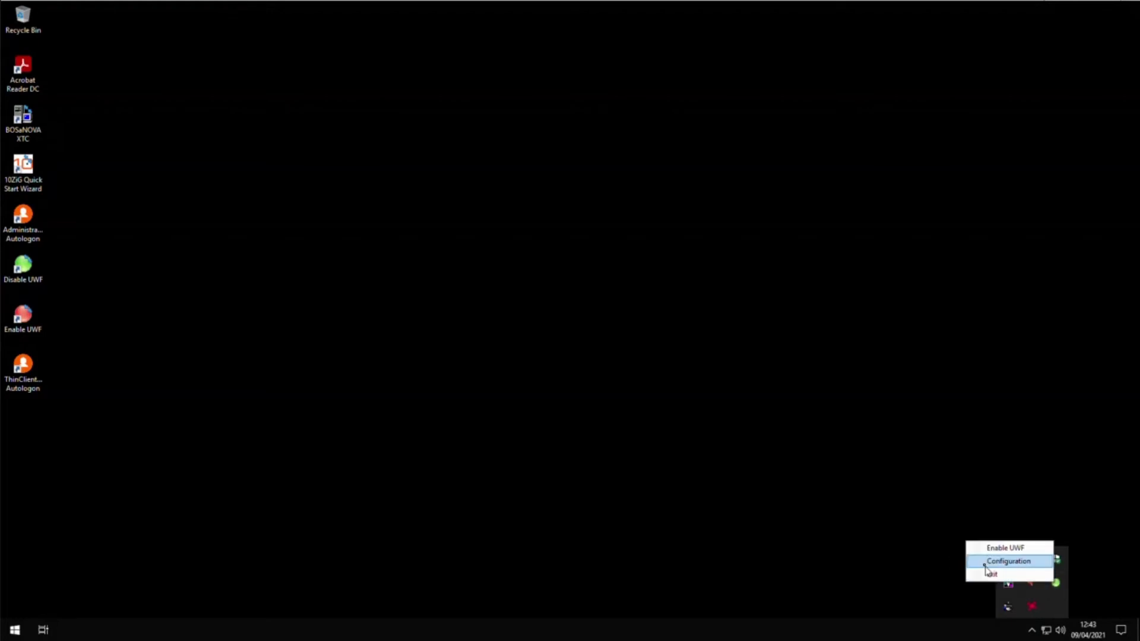
pyautogui.click(986, 562)
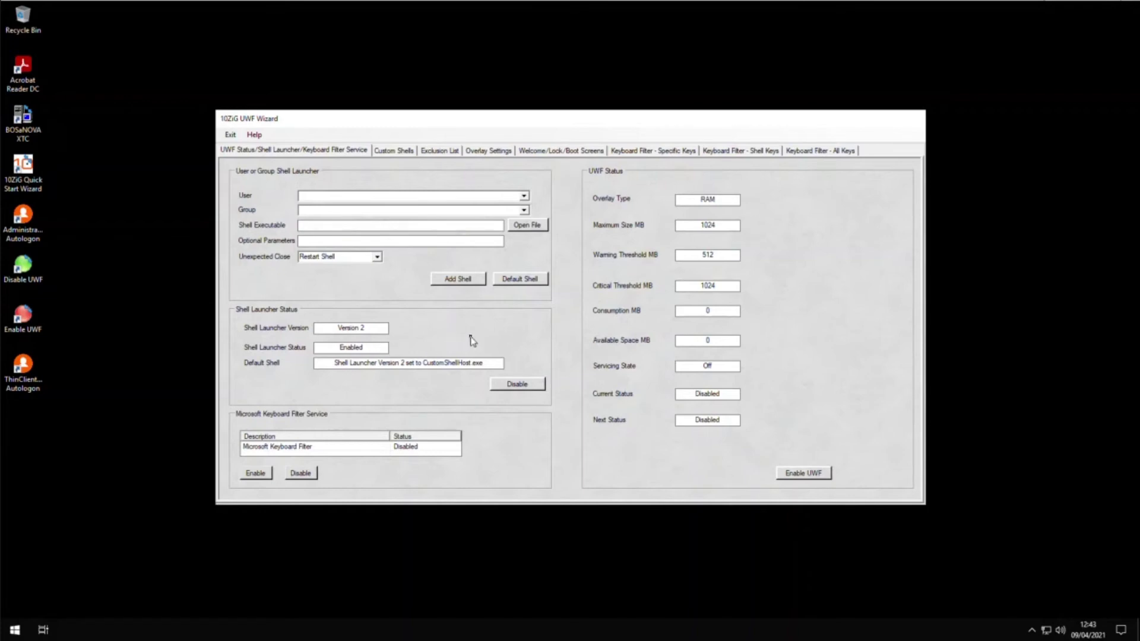
pyautogui.moveTo(492, 364)
pyautogui.click(409, 153)
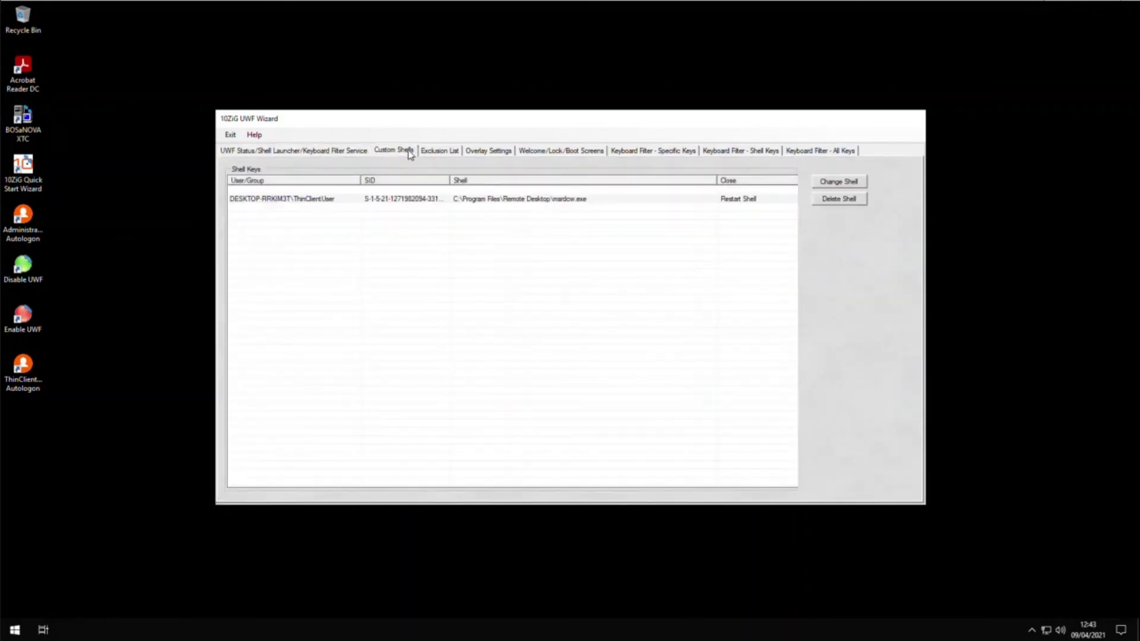
pyautogui.click(369, 201)
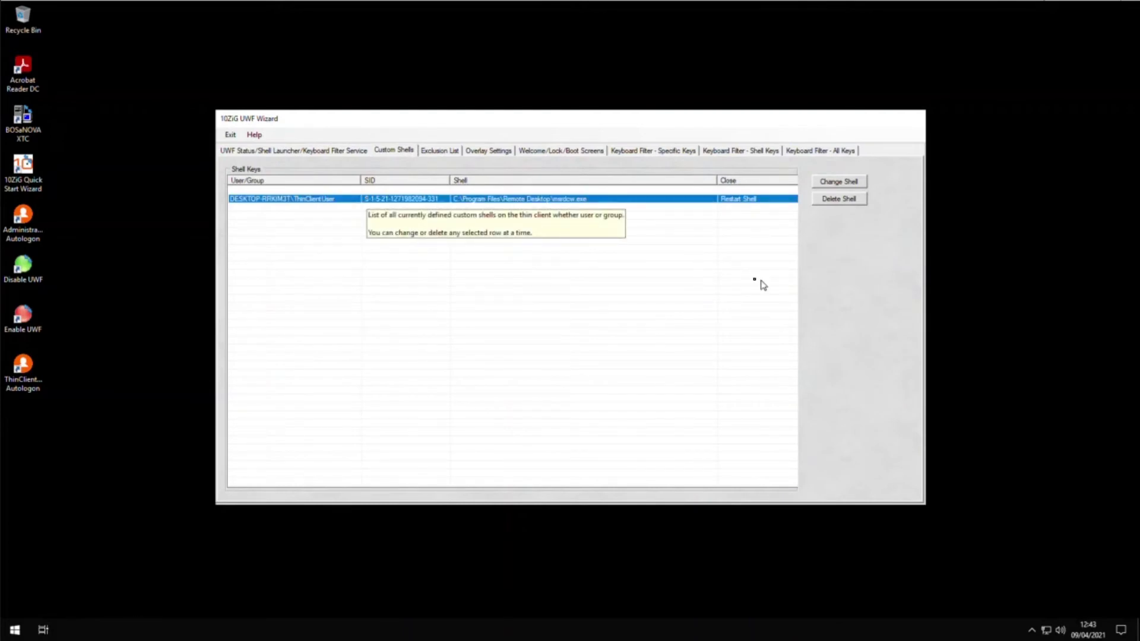
pyautogui.click(669, 267)
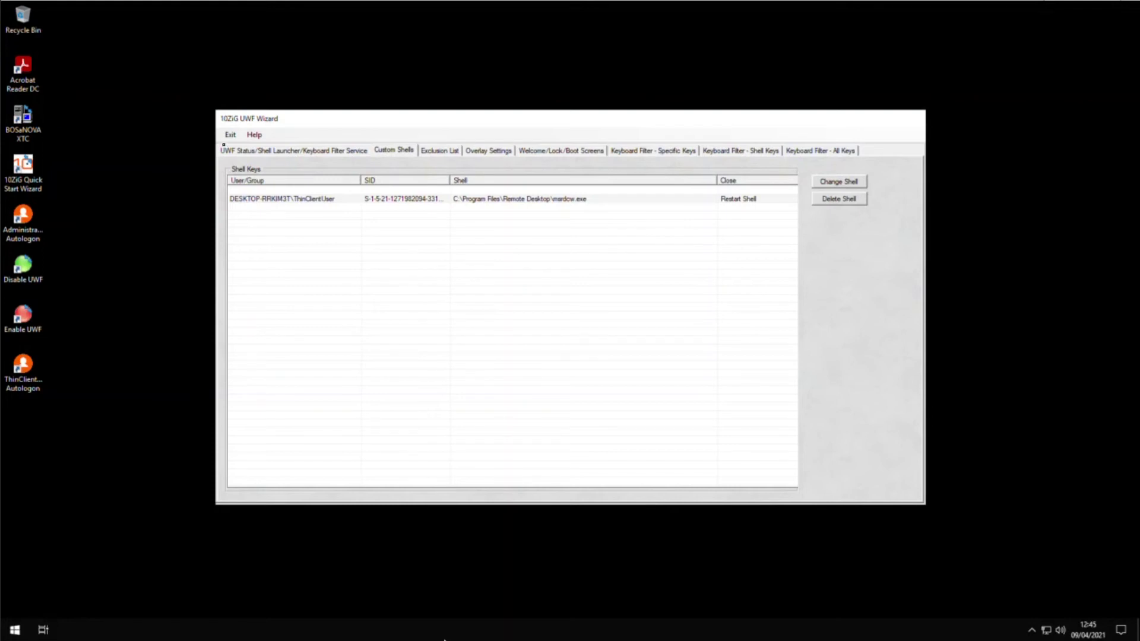
pyautogui.click(230, 135)
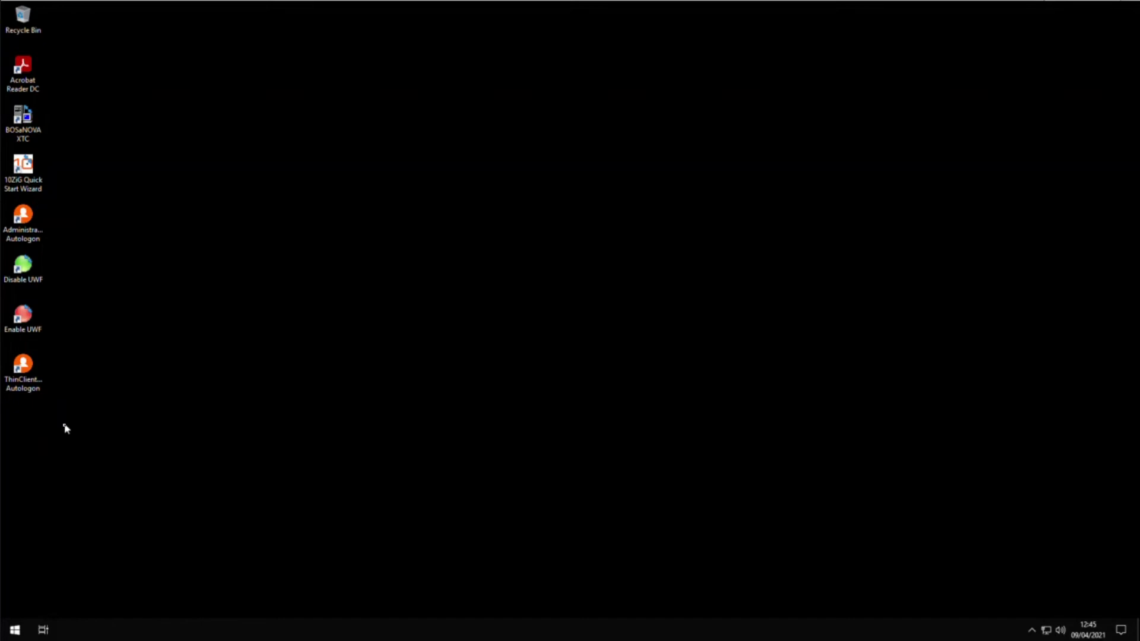
# Step: Run the ThinClient Autologon desktop shortcut to log on automatically as ThinClientUser
pyautogui.doubleClick(38, 379)
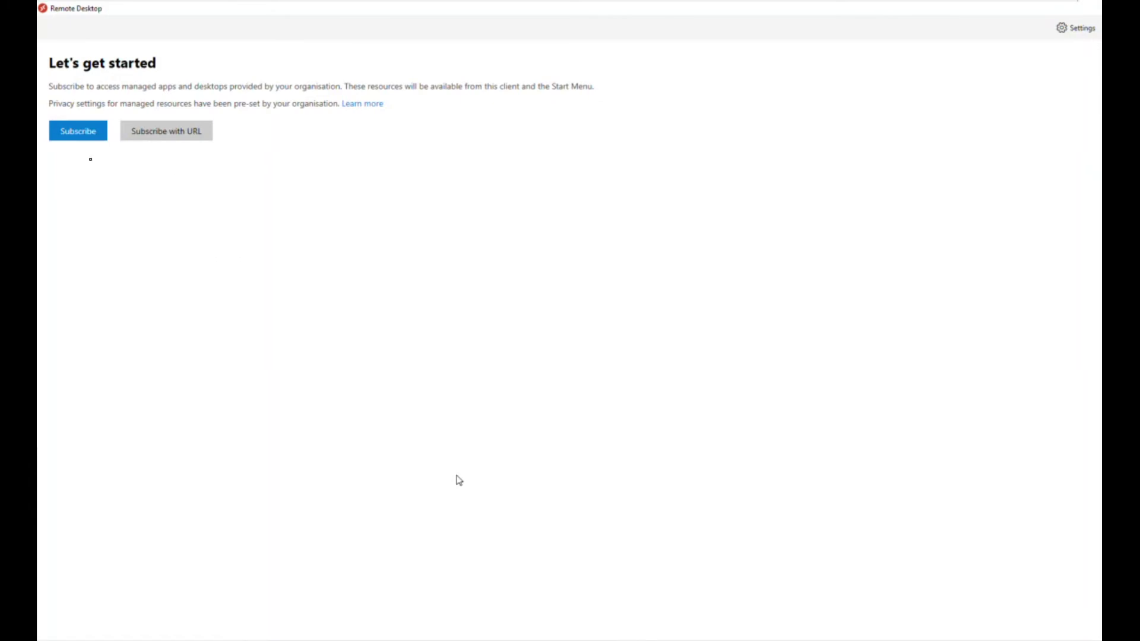
# Step: Subscribe to the workspaces, signing in with the account e-mail, password and authenticator code
pyautogui.click(99, 133)
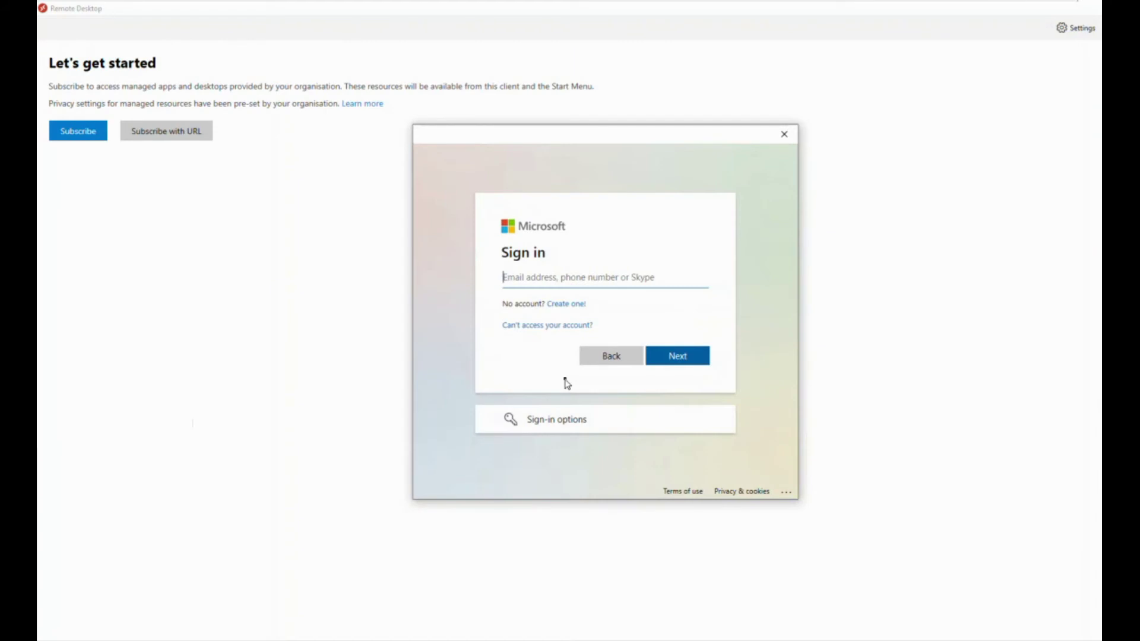
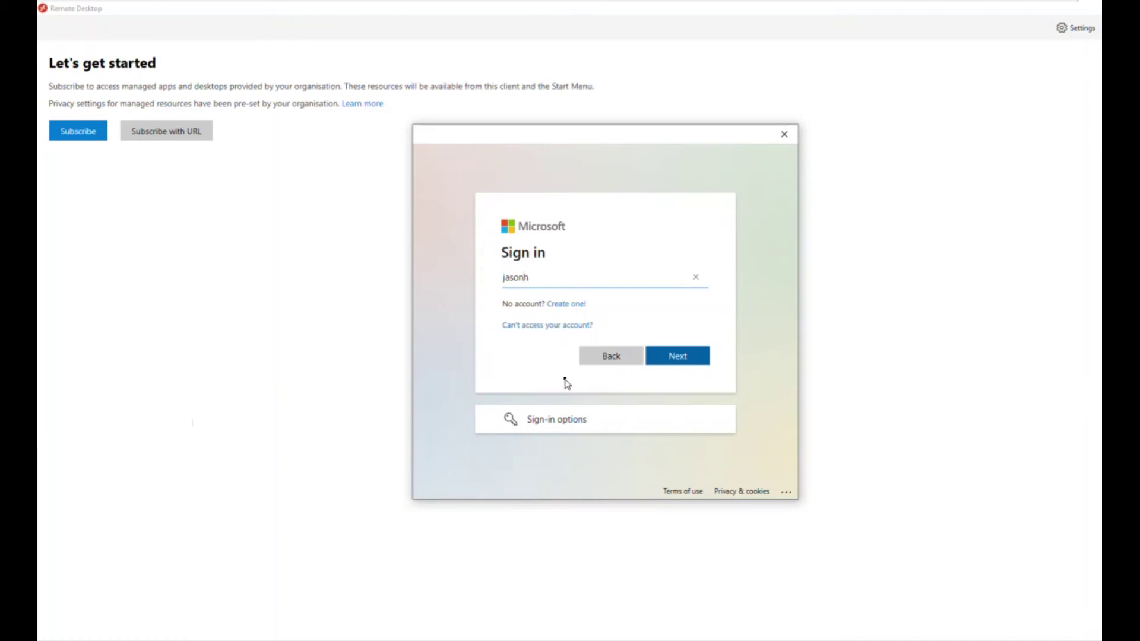
pyautogui.click(677, 359)
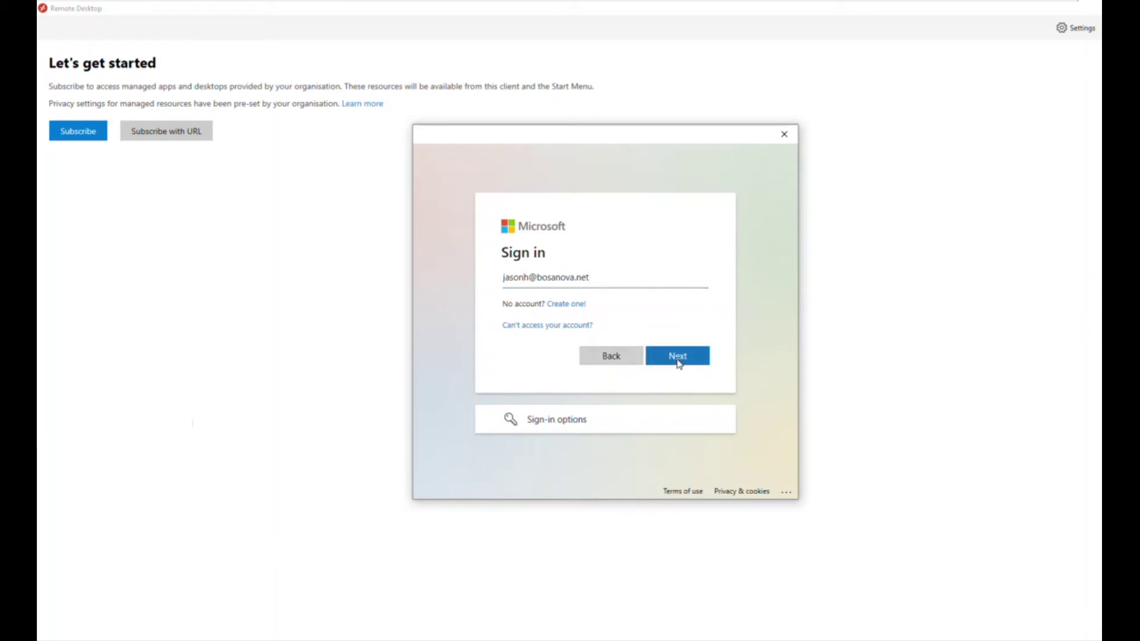
pyautogui.write('••••••••')
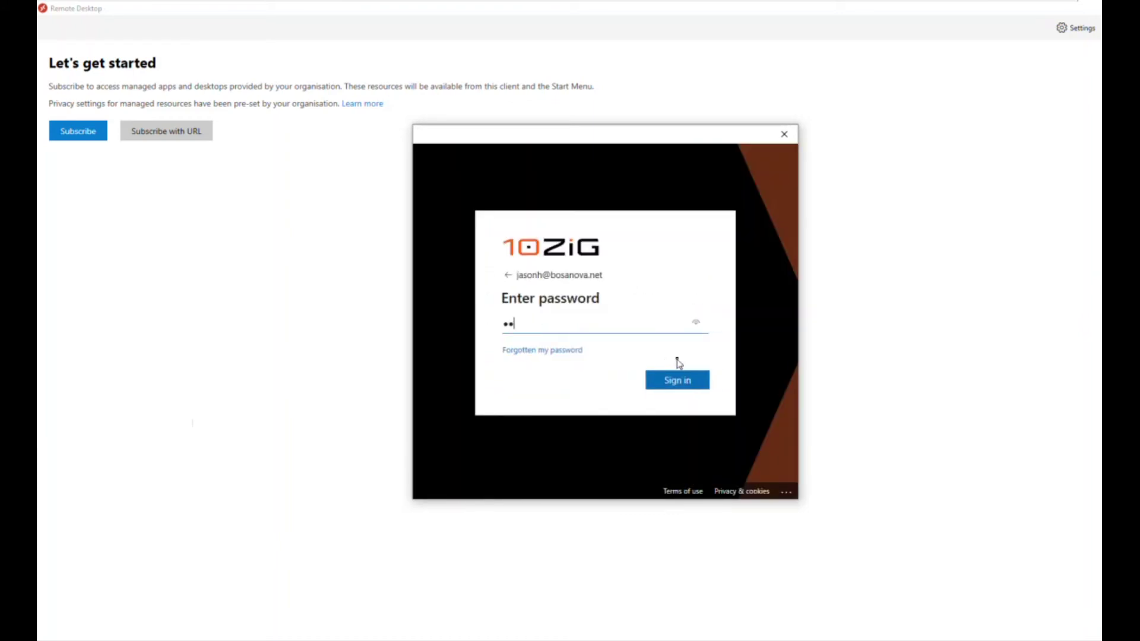
pyautogui.write('••••')
pyautogui.click(683, 385)
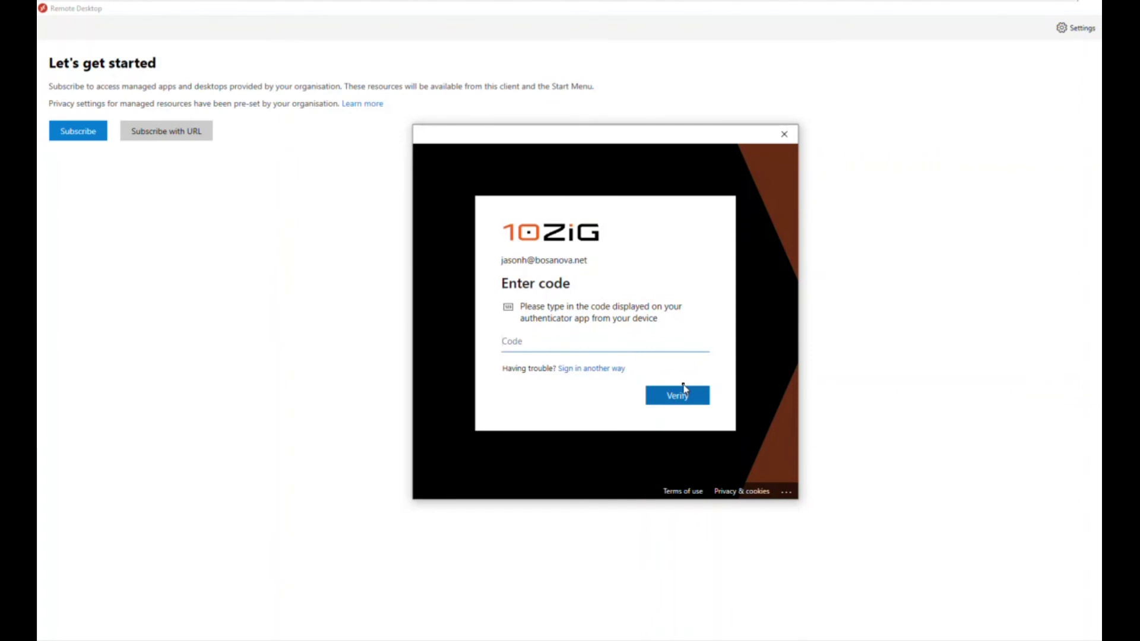
pyautogui.click(698, 399)
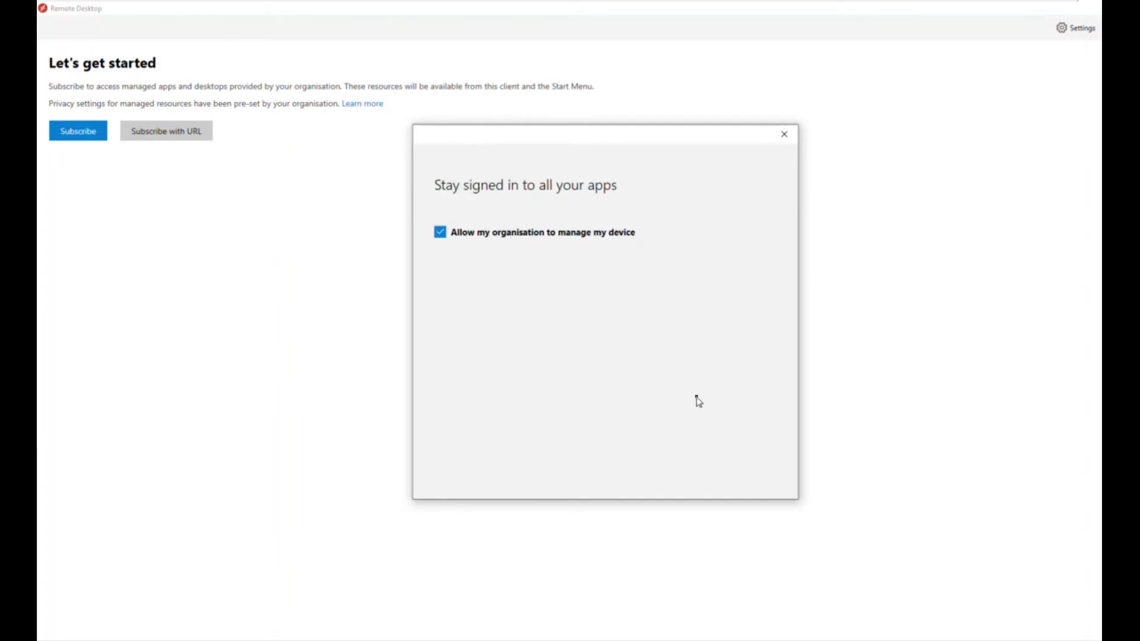
# Step: Connect to Support Desktop and sign in with the account password in Windows Security
pyautogui.click(70, 204)
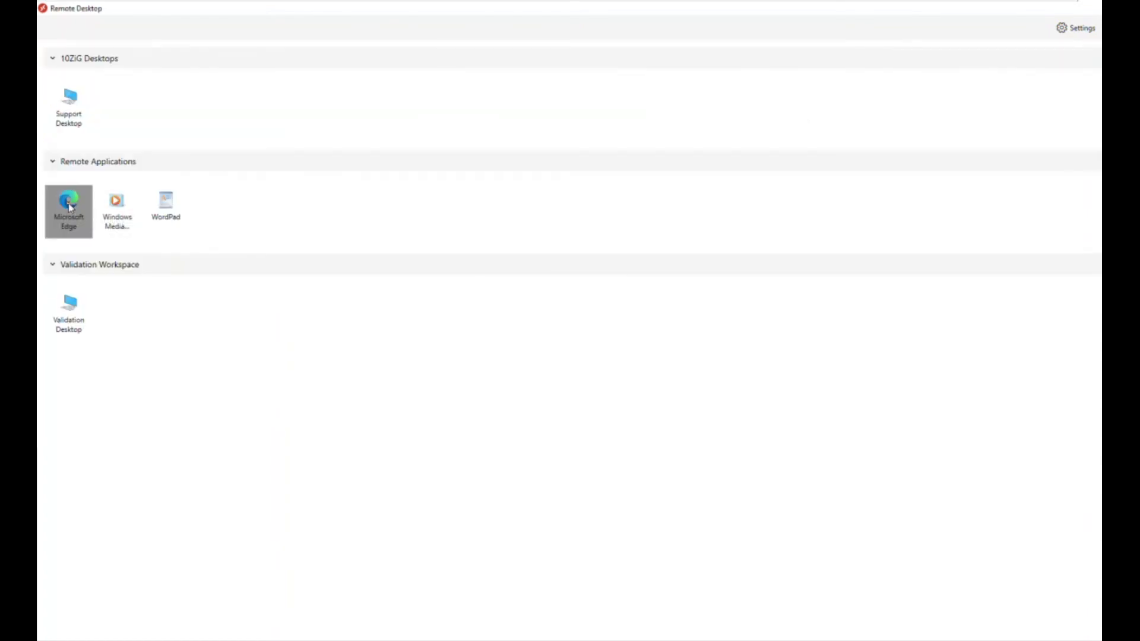
pyautogui.click(166, 214)
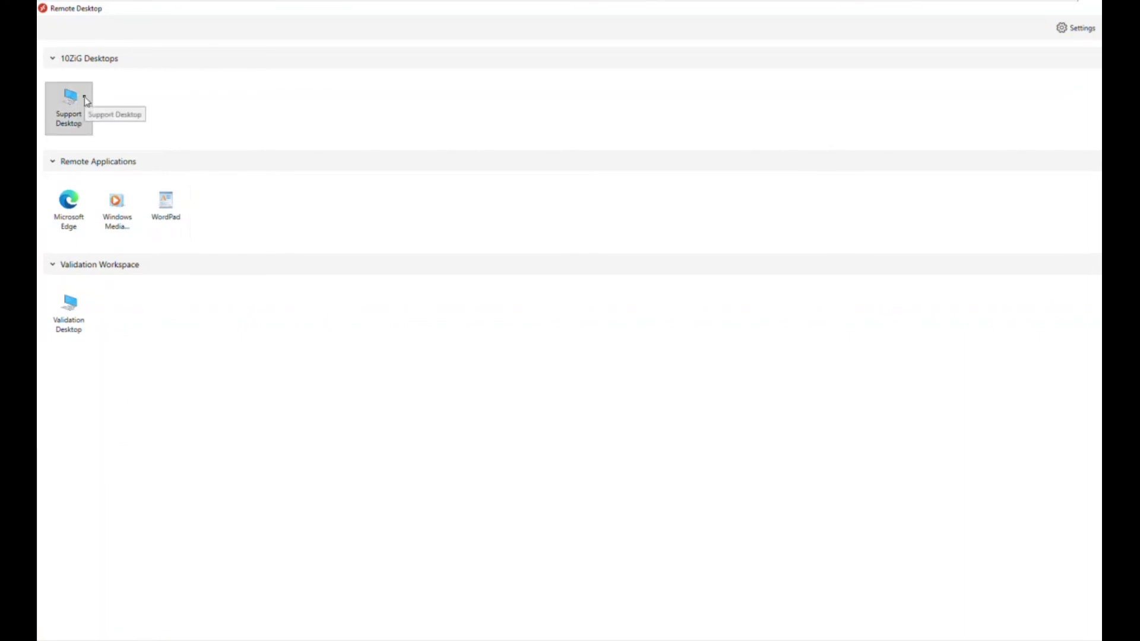
pyautogui.click(85, 99)
pyautogui.write('•')
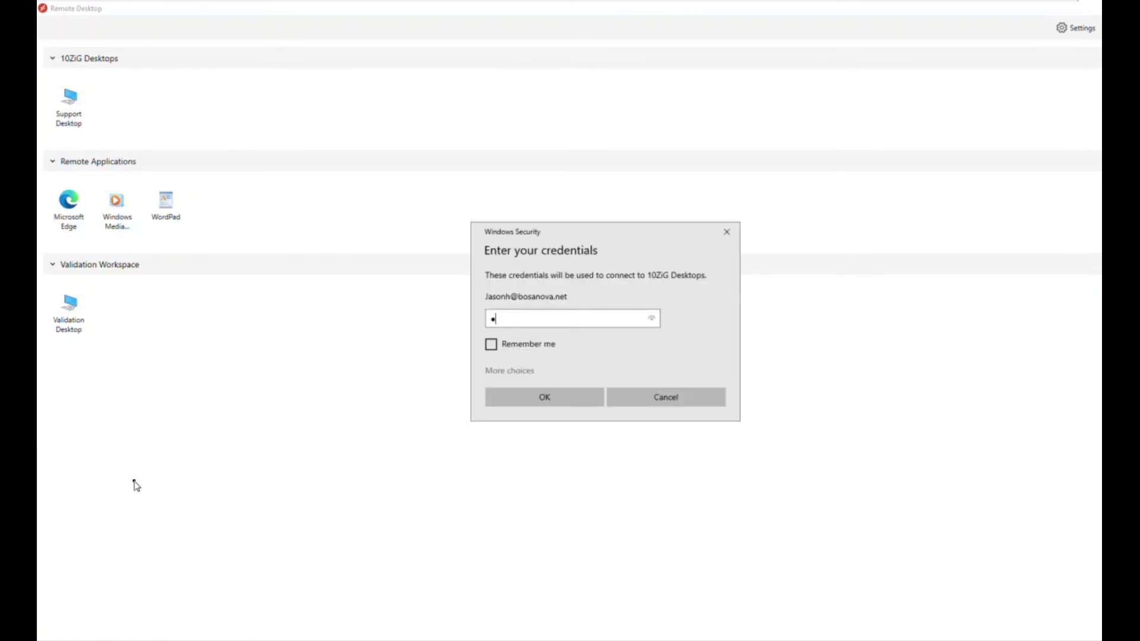
pyautogui.write('••••••••••')
pyautogui.click(526, 397)
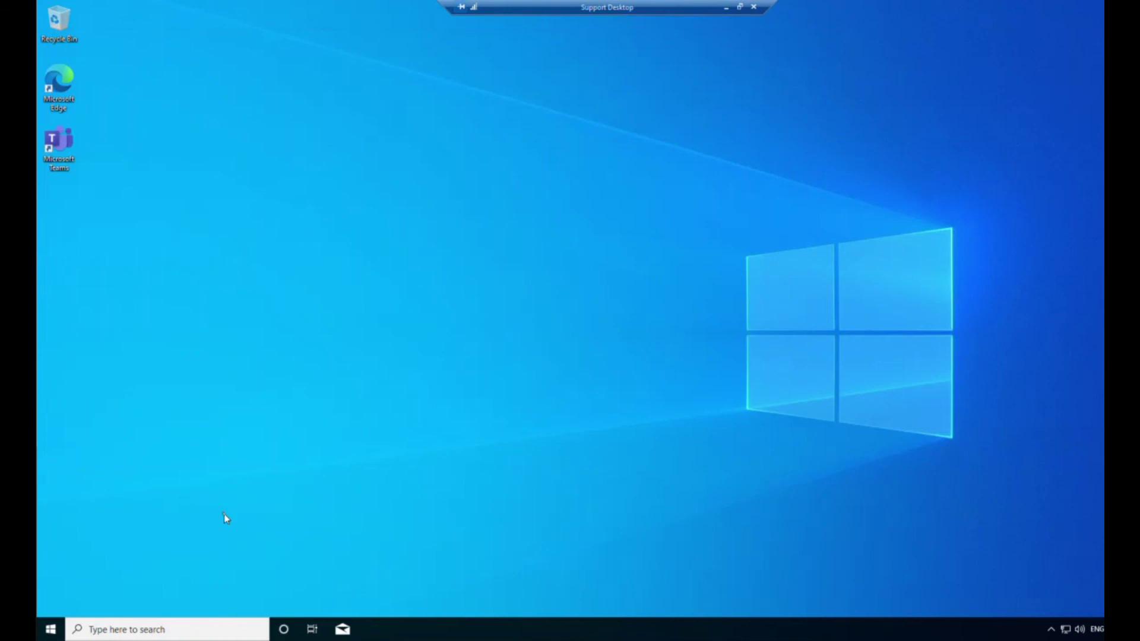
# Step: Launch Microsoft Edge from the remote Start menu, then sign out of Support Desktop
pyautogui.press('super')
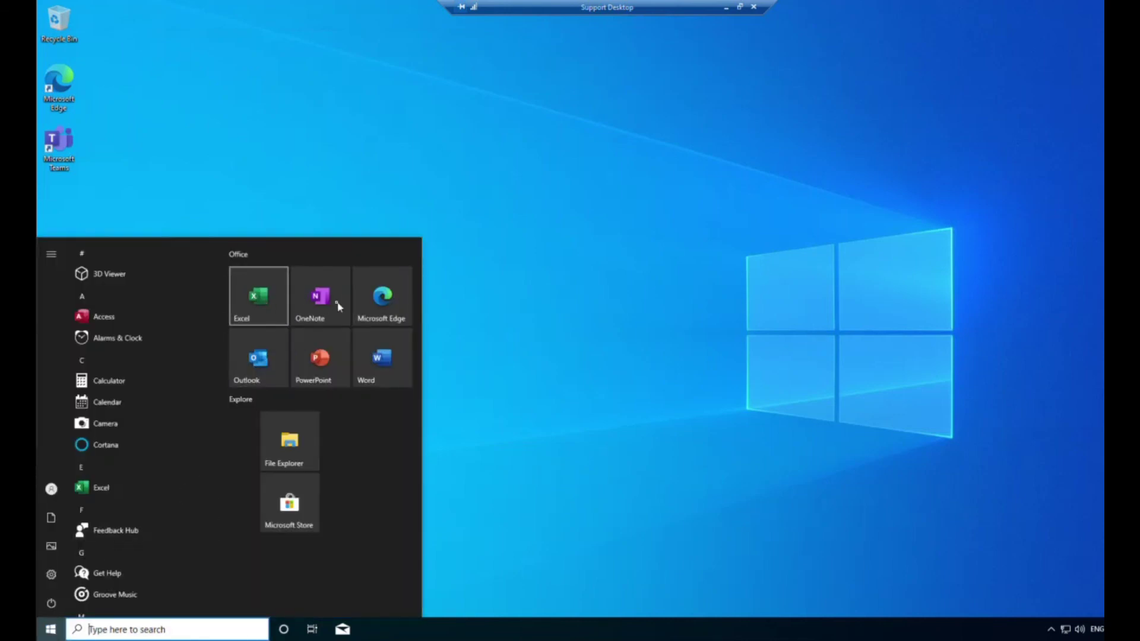
pyautogui.click(392, 310)
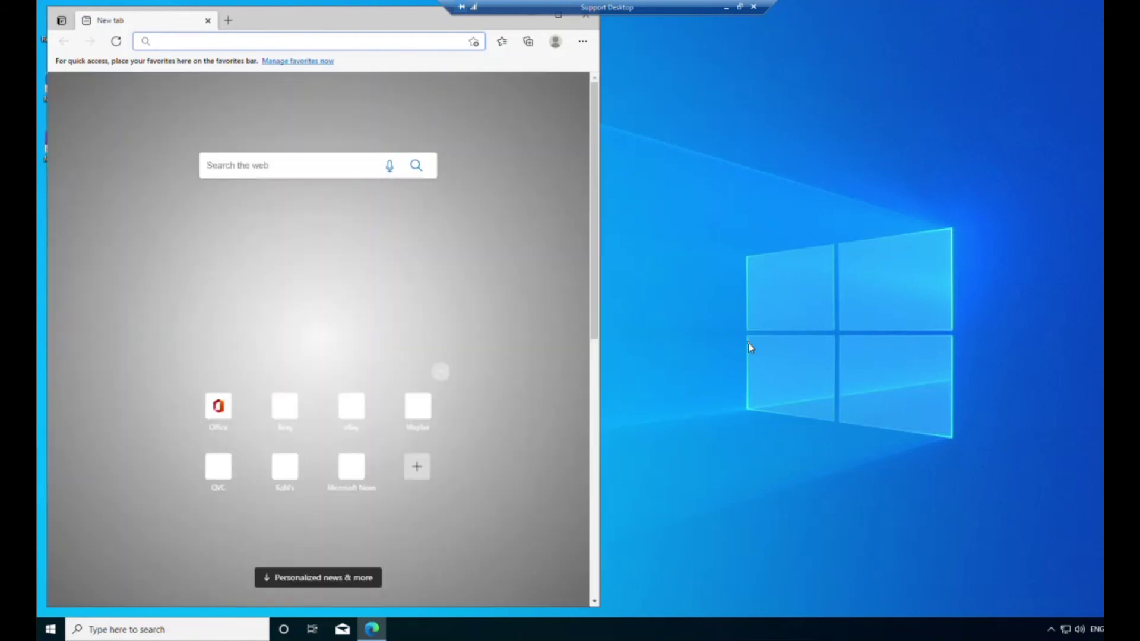
pyautogui.click(51, 629)
pyautogui.click(127, 492)
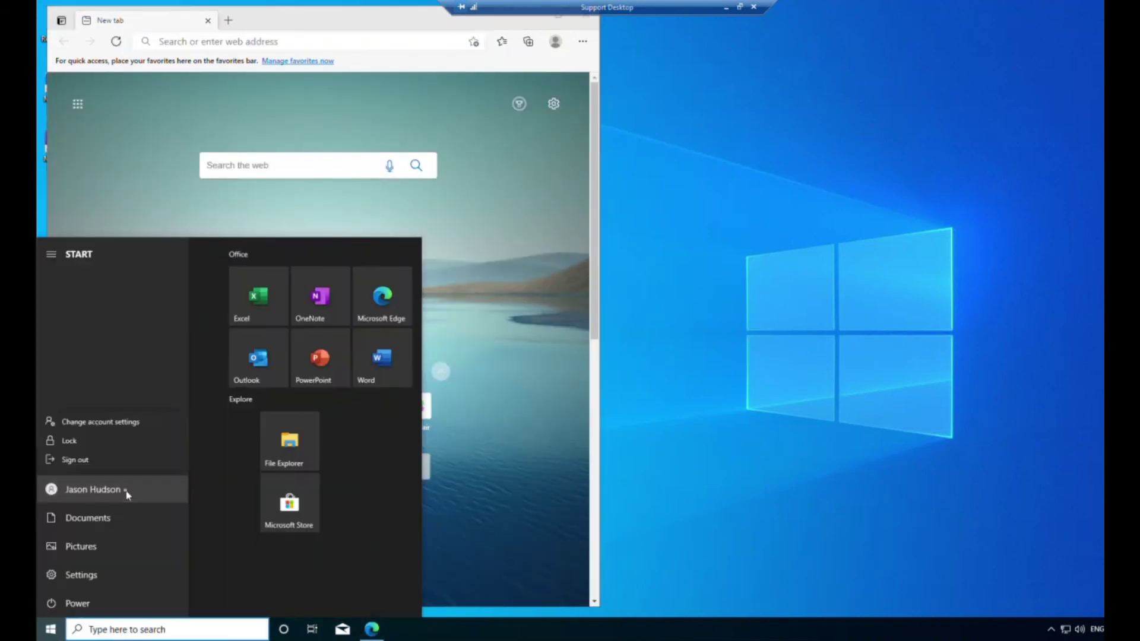
pyautogui.click(100, 461)
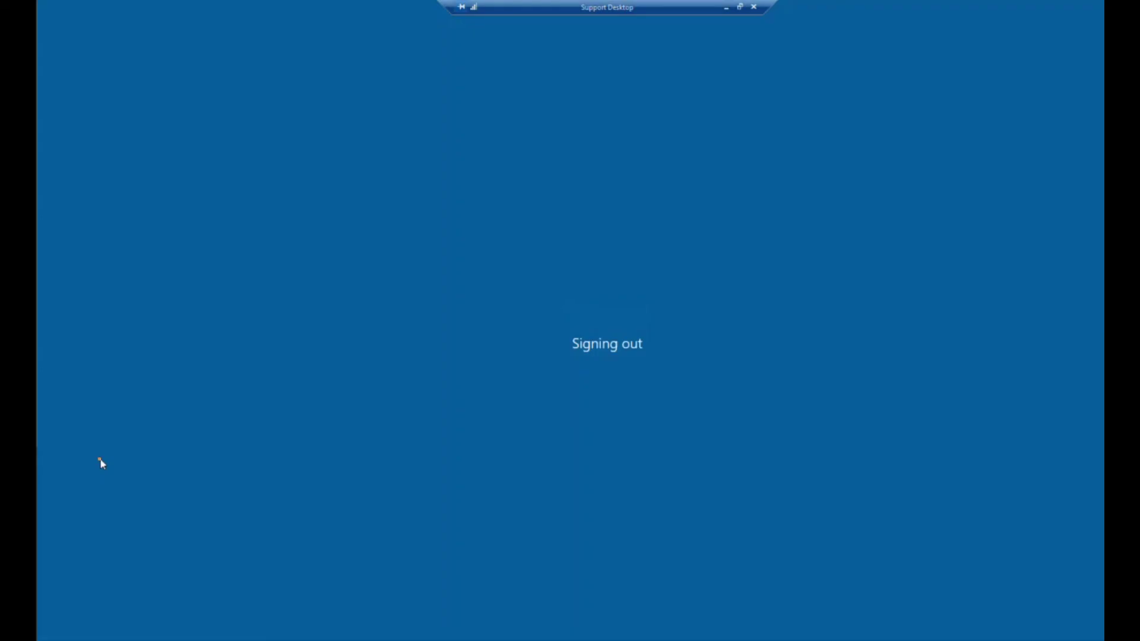